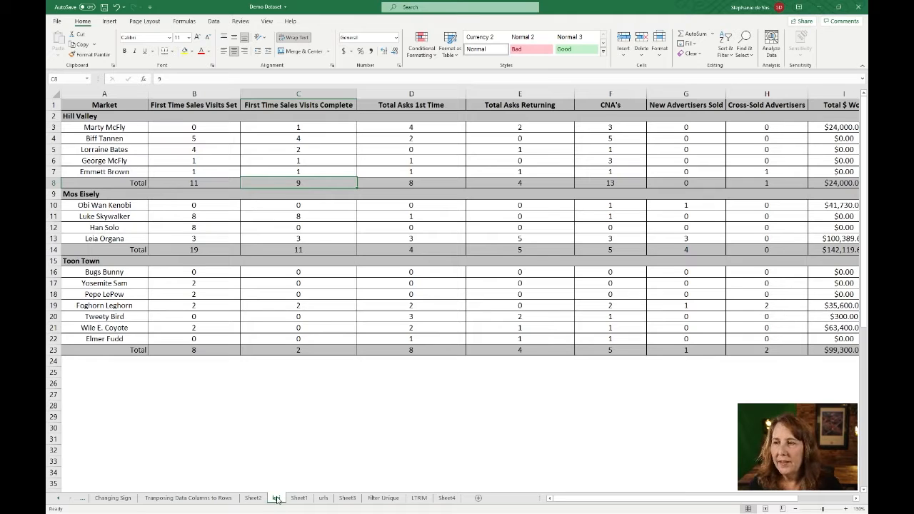
Ctrl-drag a copy of the kpi sheet and rename the kpi (2) tab to 'subtotal'
{"action": "left_click_drag", "start_coordinate": [276, 498], "coordinate": [292, 502]}
{"action": "key", "text": "ctrl"}
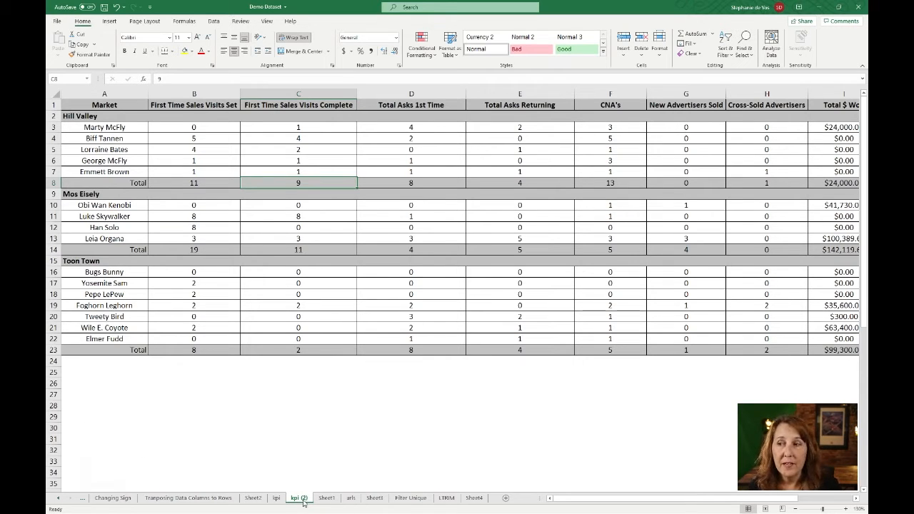
{"action": "double_click", "coordinate": [300, 498]}
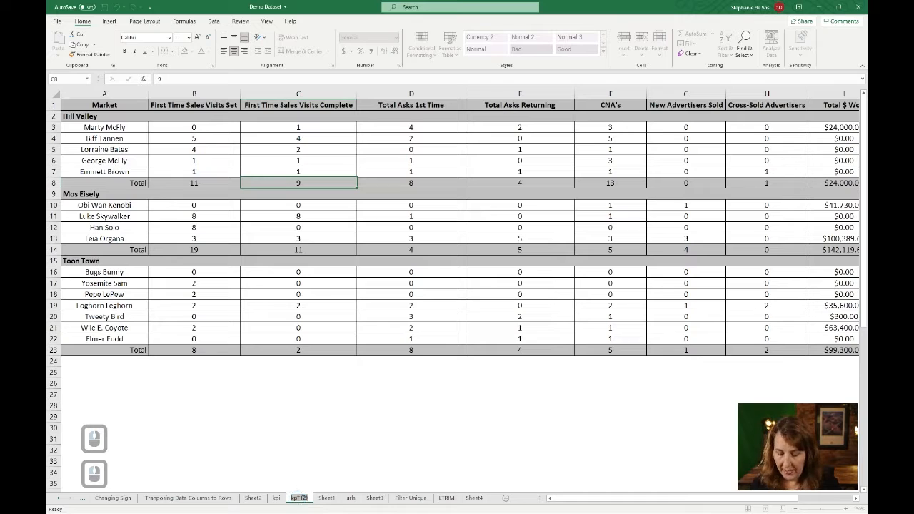
{"action": "type", "text": "subtotal"}
{"action": "key", "text": "Return"}
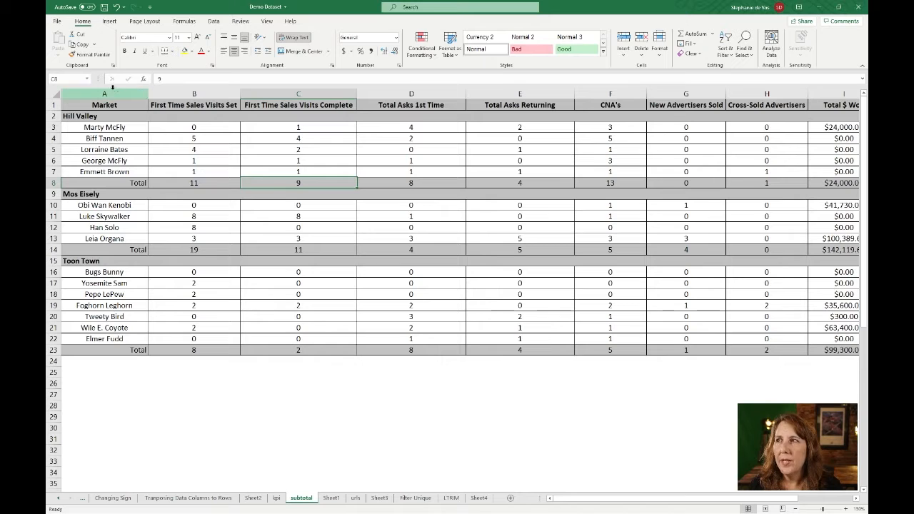
Narrow every column on the sheet to a width of 16.14
{"action": "left_click", "coordinate": [55, 92]}
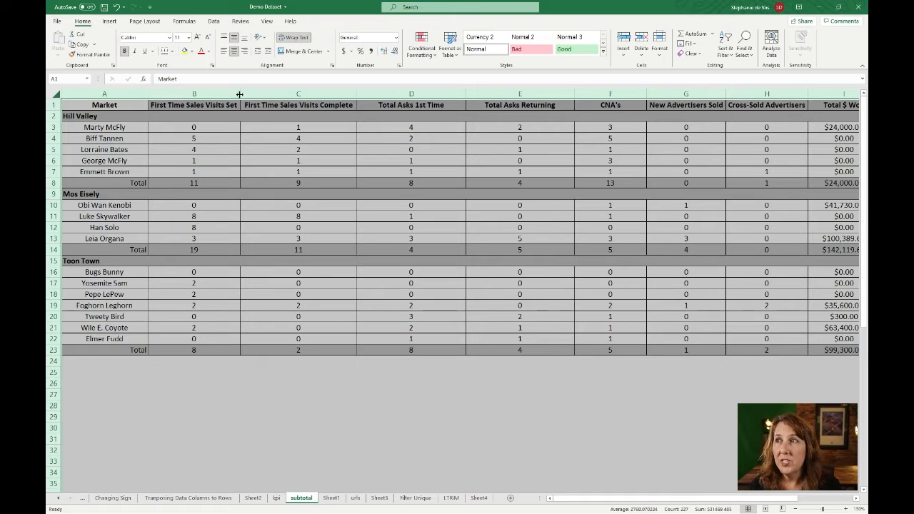
{"action": "left_click_drag", "start_coordinate": [240, 94], "coordinate": [211, 102]}
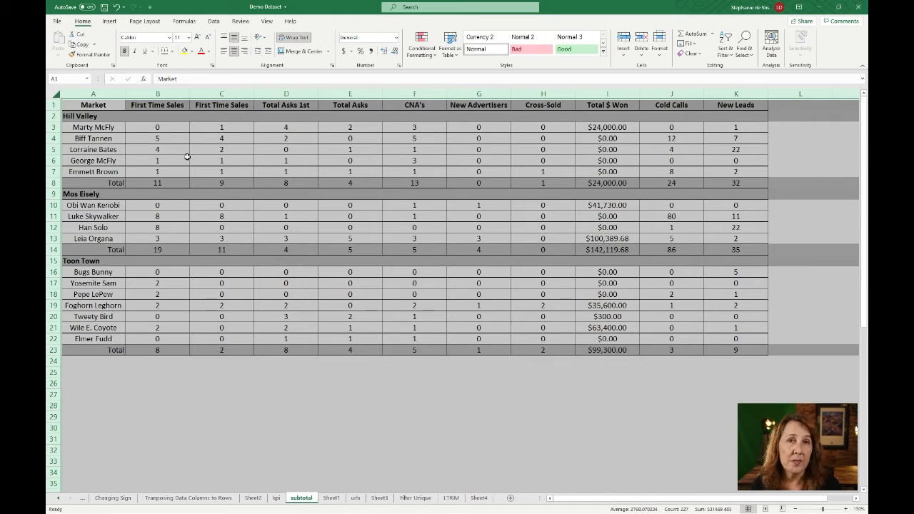
{"action": "left_click", "coordinate": [264, 160]}
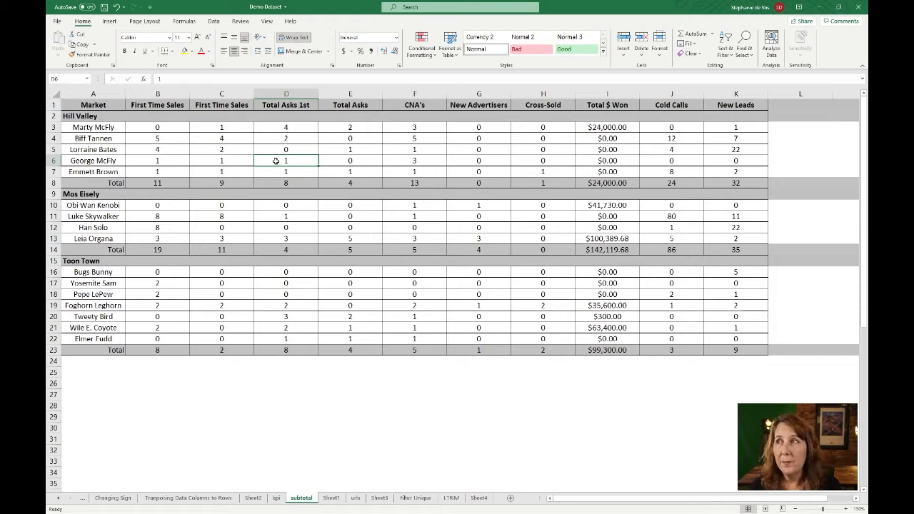
{"action": "left_click", "coordinate": [215, 105]}
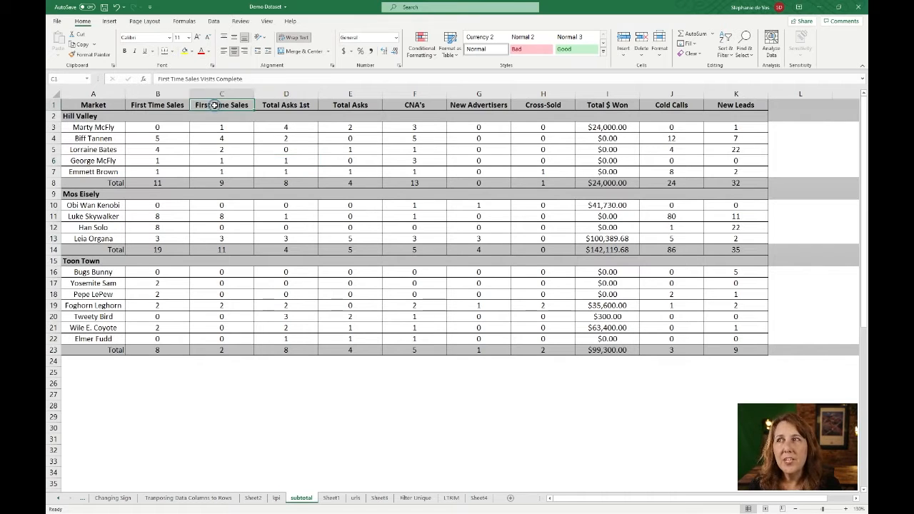
Turn on Wrap Text for header row 1 so the labels show on two lines
{"action": "left_click", "coordinate": [53, 105]}
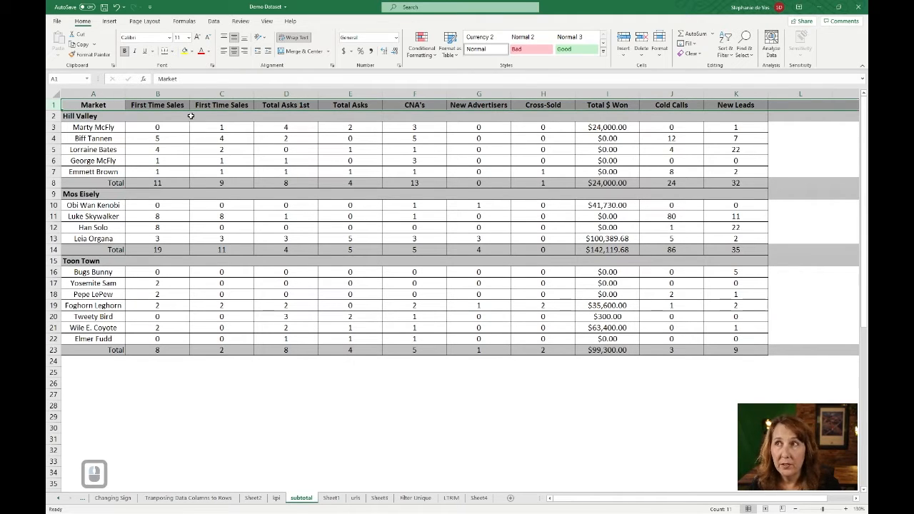
{"action": "left_click", "coordinate": [296, 39]}
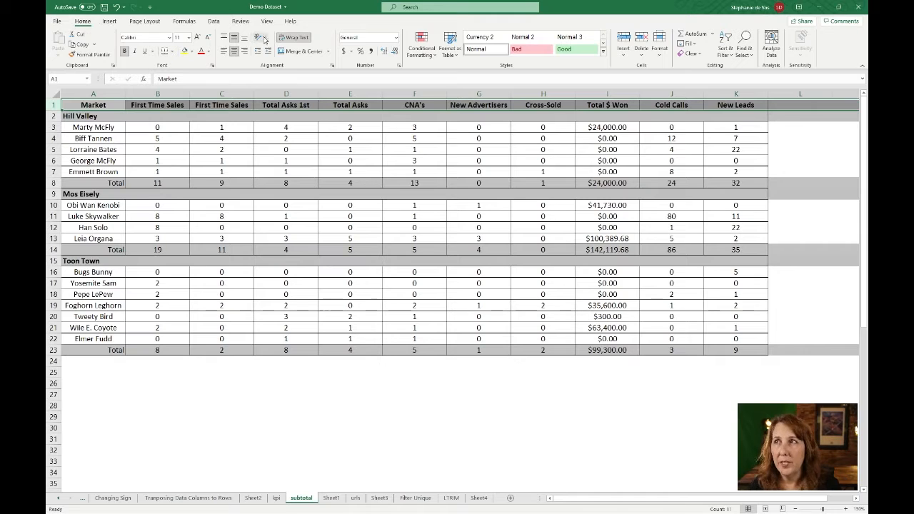
{"action": "left_click", "coordinate": [294, 39]}
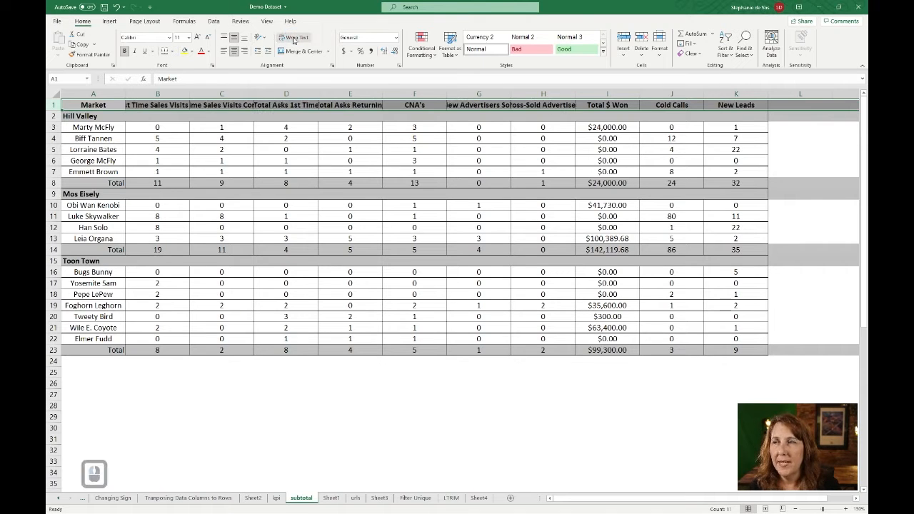
{"action": "left_click", "coordinate": [296, 40]}
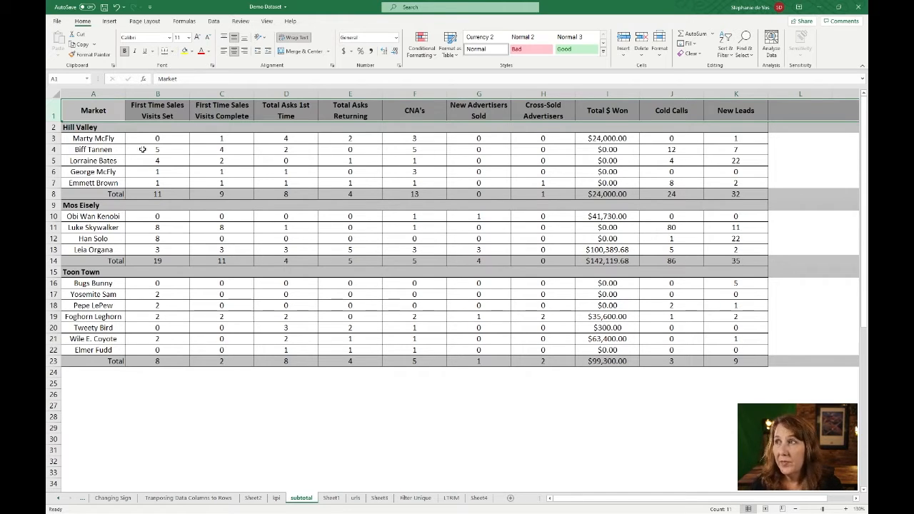
{"action": "left_click", "coordinate": [102, 136]}
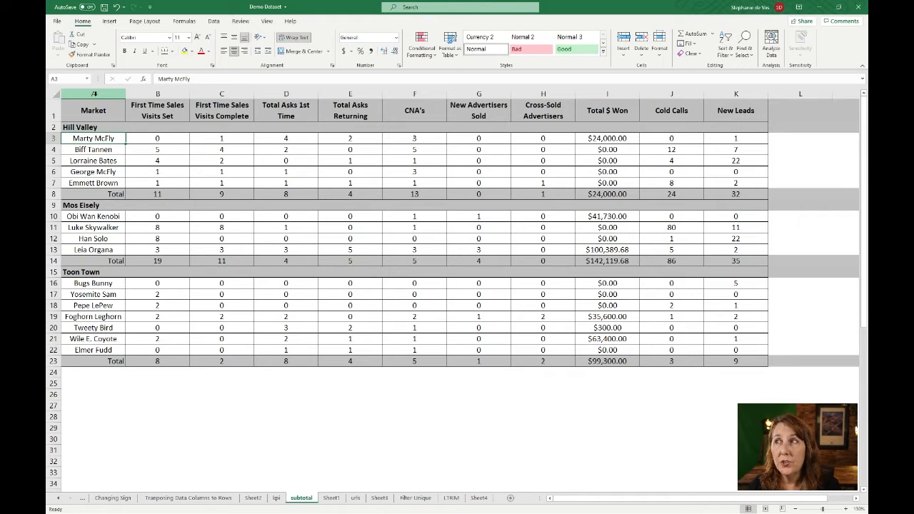
Insert a new column A, heading A1 'Market' and B1 'Salesperson'
{"action": "right_click", "coordinate": [94, 93]}
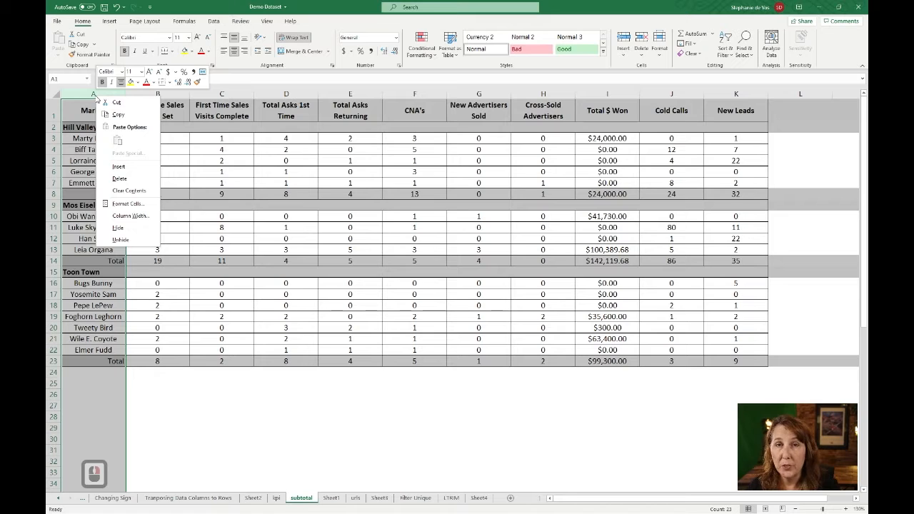
{"action": "left_click", "coordinate": [121, 171]}
{"action": "left_click", "coordinate": [109, 115]}
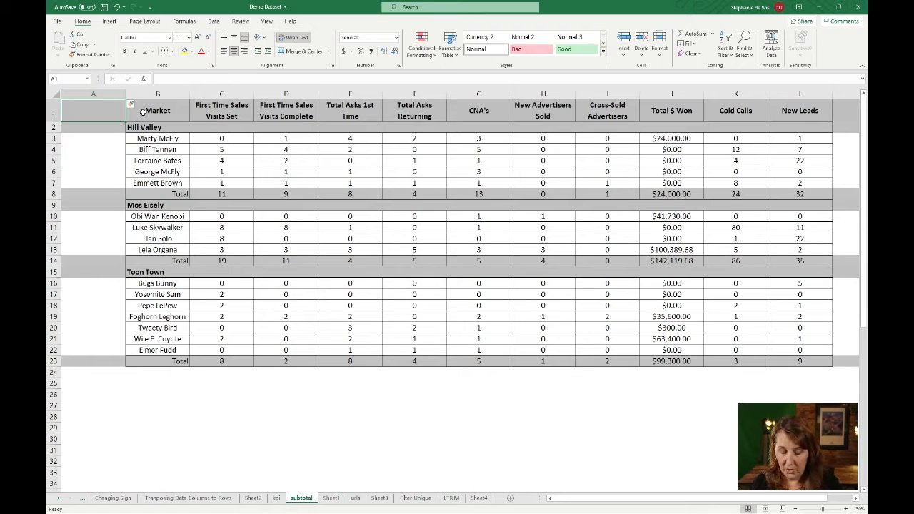
{"action": "type", "text": "Market"}
{"action": "key", "text": "Right"}
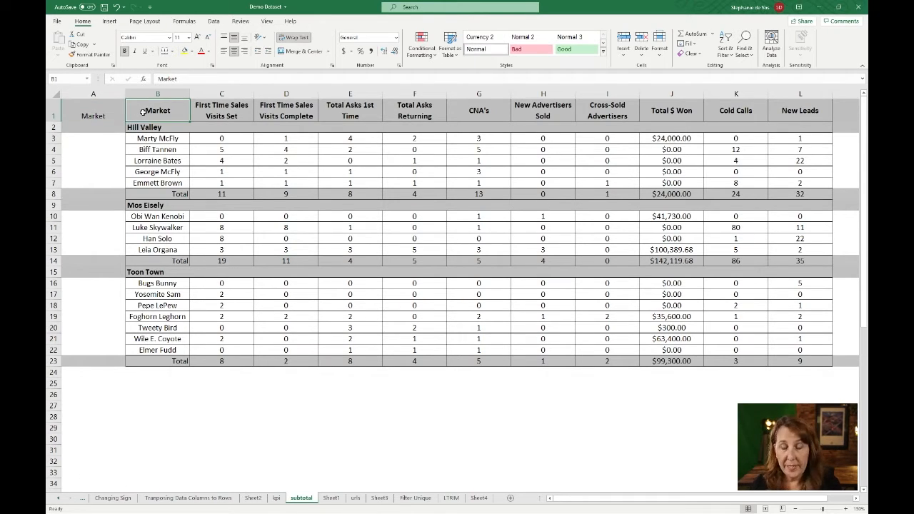
{"action": "type", "text": "Sale"}
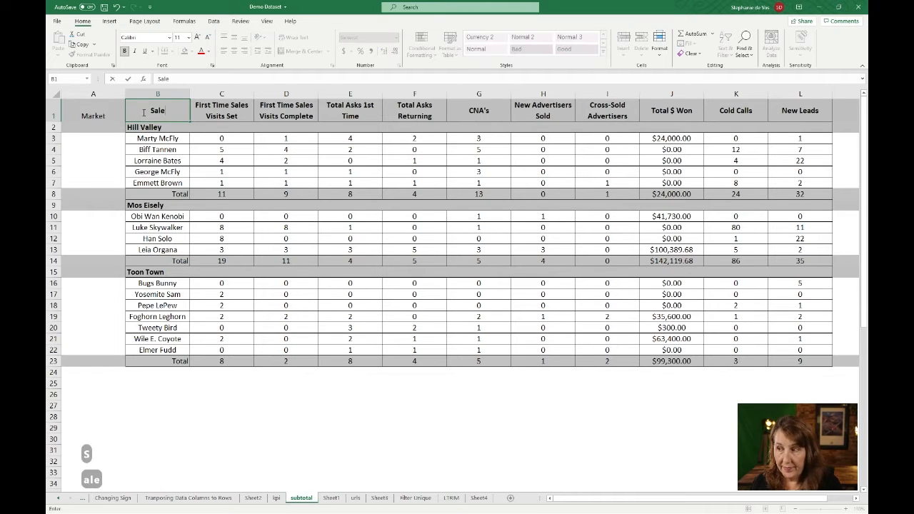
{"action": "type", "text": "sperson"}
{"action": "key", "text": "Return"}
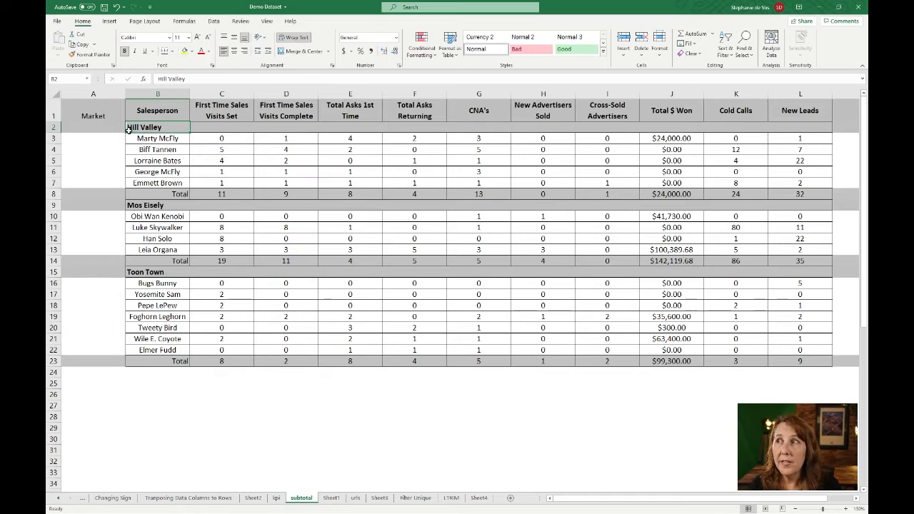
{"action": "left_click", "coordinate": [129, 131]}
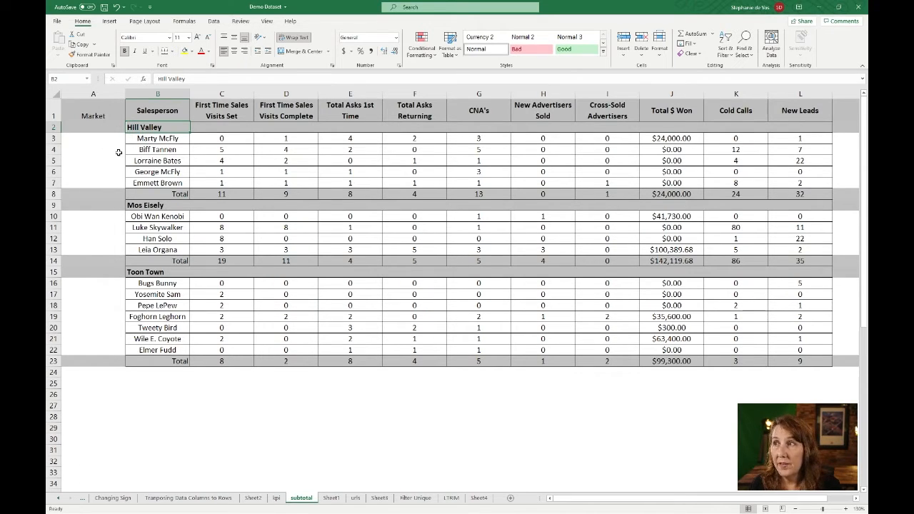
Paste Hill Valley into A3:A7, Mos Eisely into A10:A13 and Toon Town into A16:A22
{"action": "double_click", "coordinate": [133, 127]}
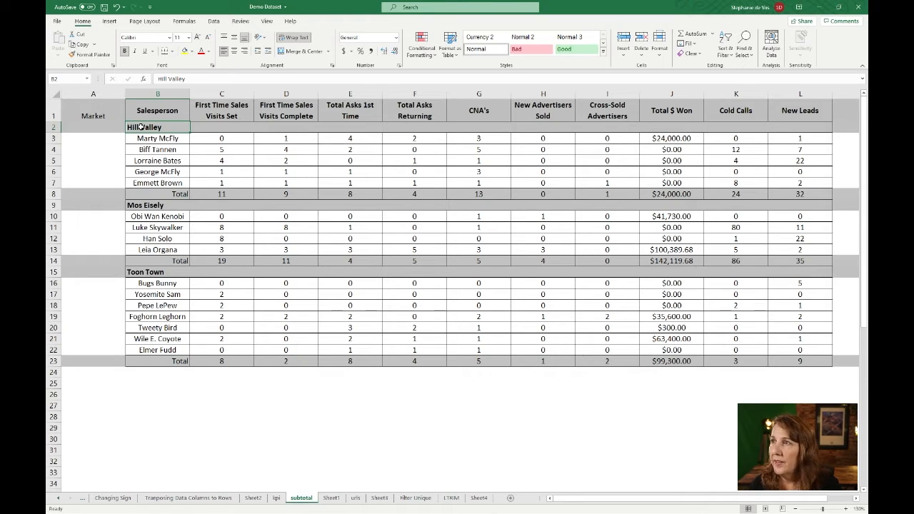
{"action": "key", "text": "ctrl+c"}
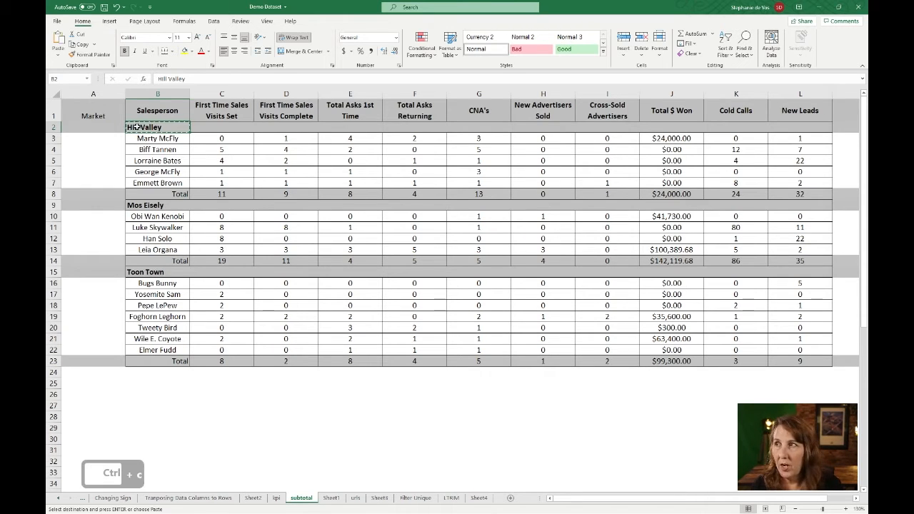
{"action": "left_click_drag", "start_coordinate": [104, 137], "coordinate": [102, 180]}
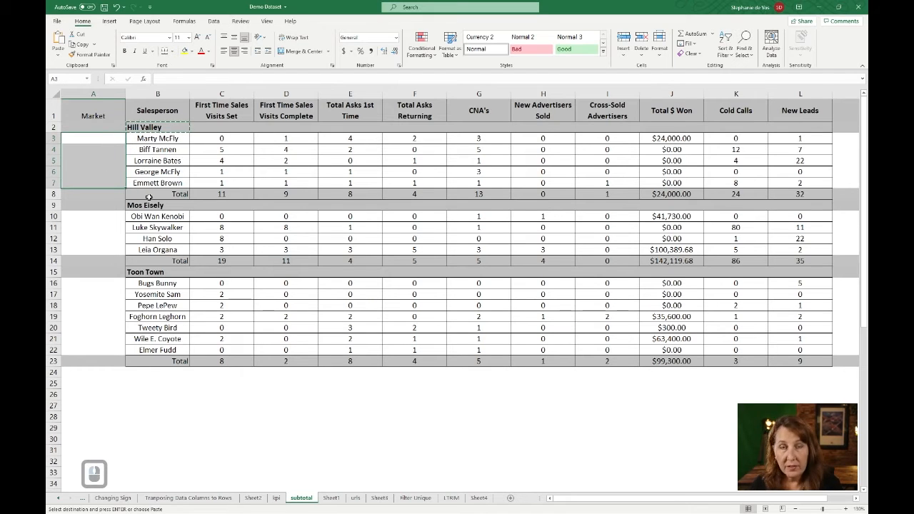
{"action": "key", "text": "ctrl+v"}
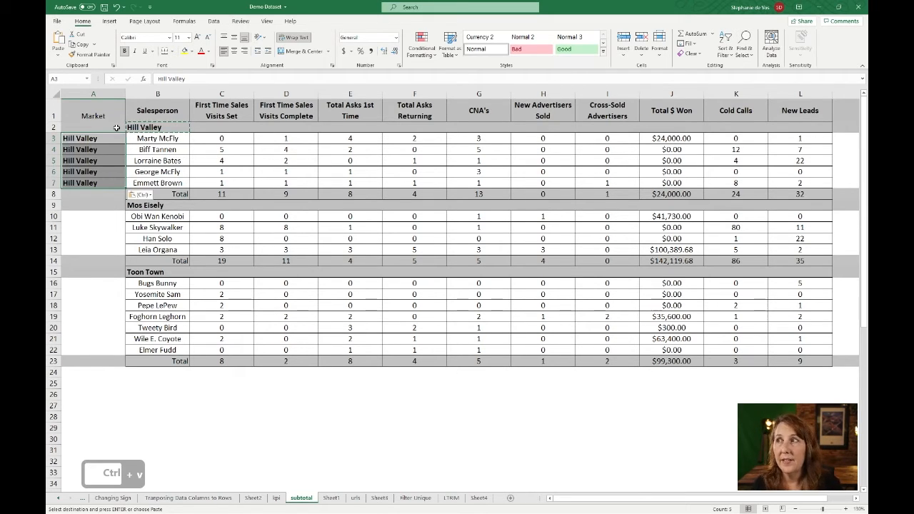
{"action": "left_click", "coordinate": [137, 210]}
{"action": "key", "text": "ctrl+c"}
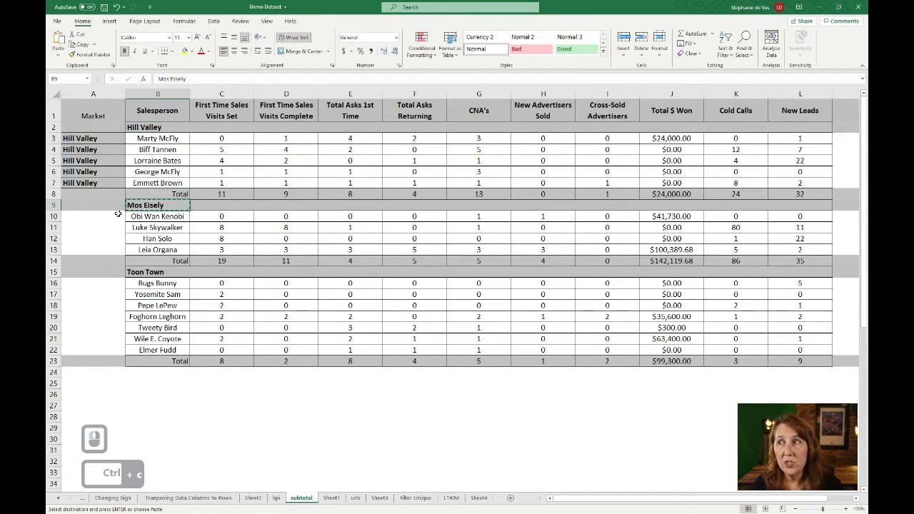
{"action": "left_click", "coordinate": [118, 212]}
{"action": "left_click_drag", "start_coordinate": [118, 213], "coordinate": [117, 246]}
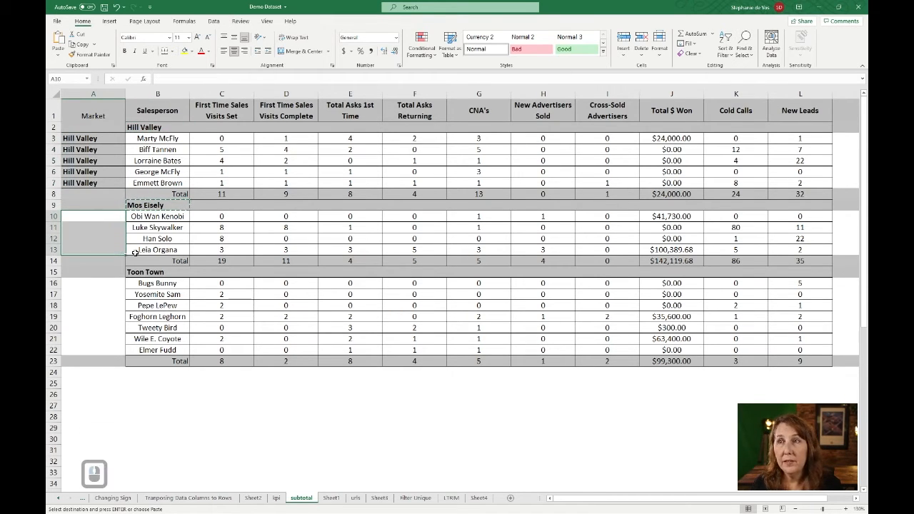
{"action": "key", "text": "ctrl+v"}
{"action": "left_click", "coordinate": [140, 272]}
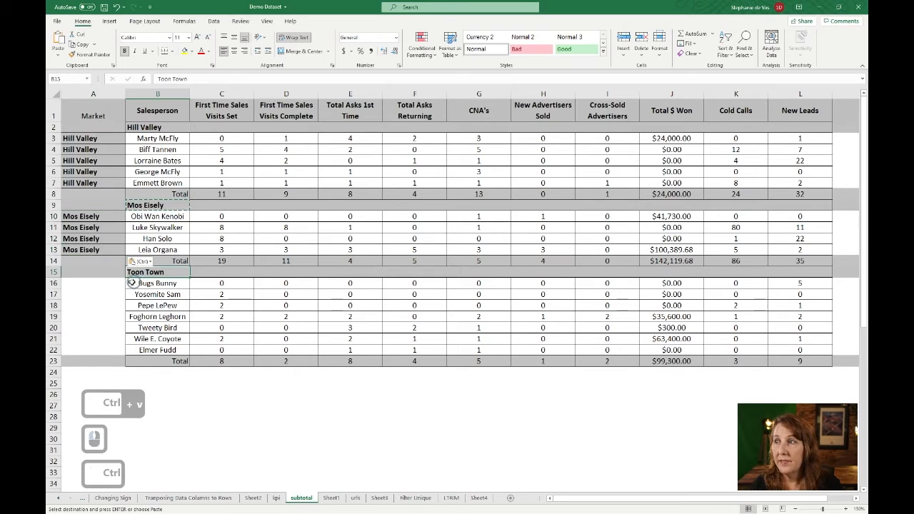
{"action": "key", "text": "ctrl+c"}
{"action": "left_click_drag", "start_coordinate": [118, 280], "coordinate": [86, 351]}
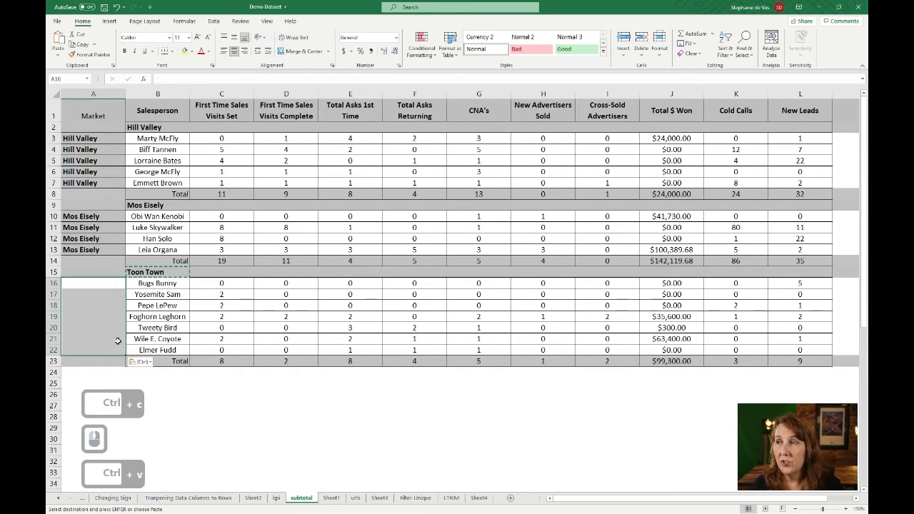
{"action": "key", "text": "ctrl+v"}
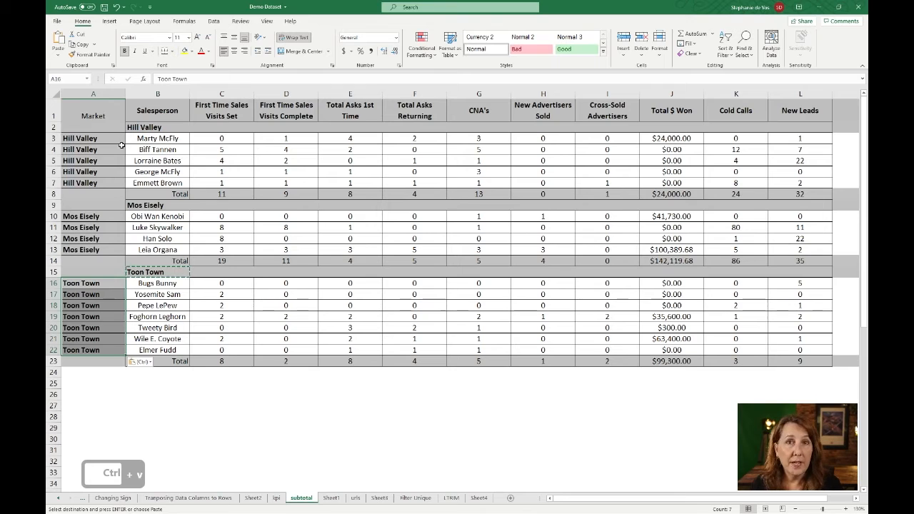
{"action": "left_click", "coordinate": [53, 127]}
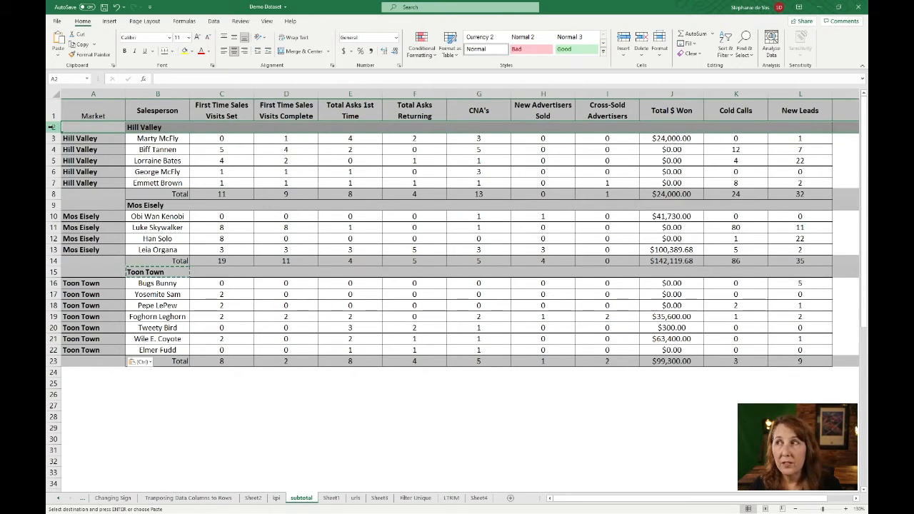
Delete each market heading row and Total row so the 16 salespeople sit in rows 2–17
{"action": "right_click", "coordinate": [52, 126]}
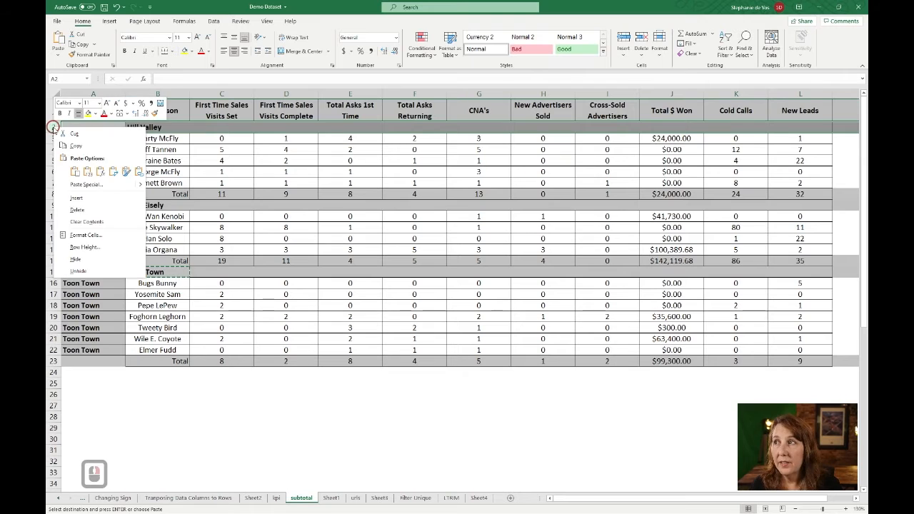
{"action": "left_click", "coordinate": [77, 211]}
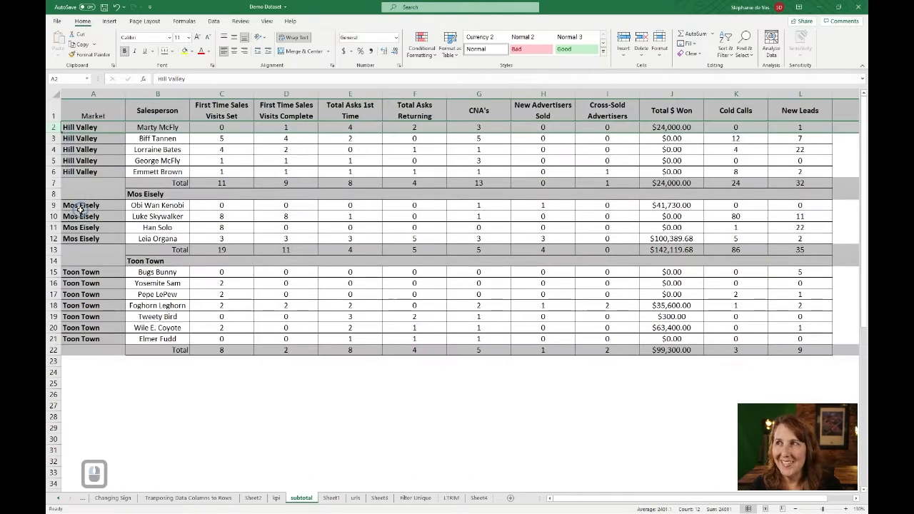
{"action": "left_click", "coordinate": [54, 183]}
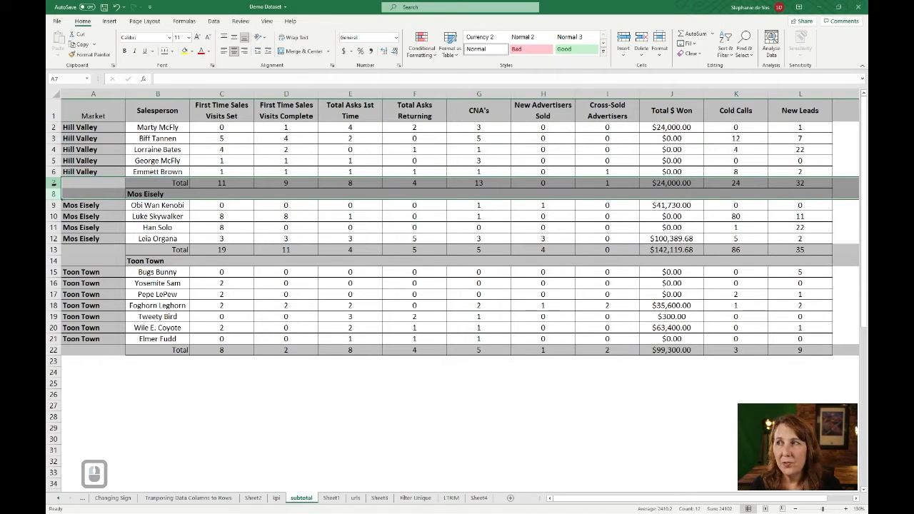
{"action": "right_click", "coordinate": [71, 187]}
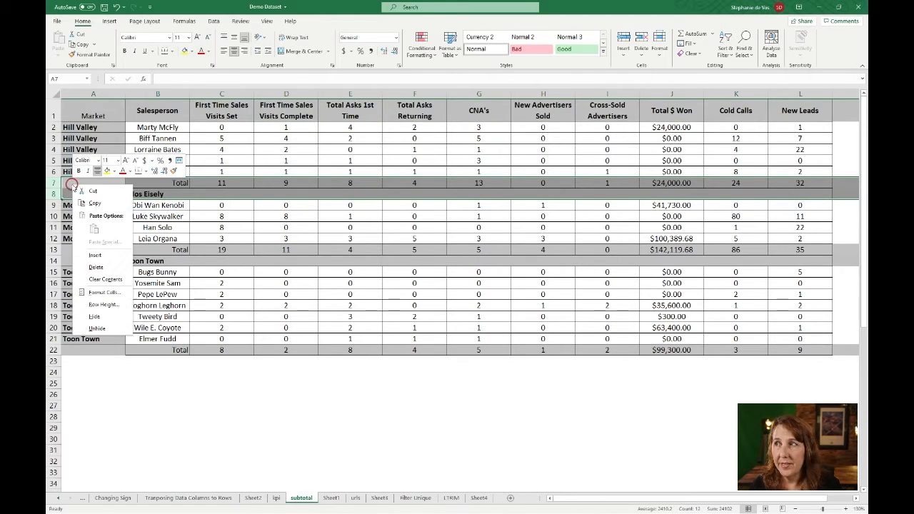
{"action": "left_click", "coordinate": [97, 267]}
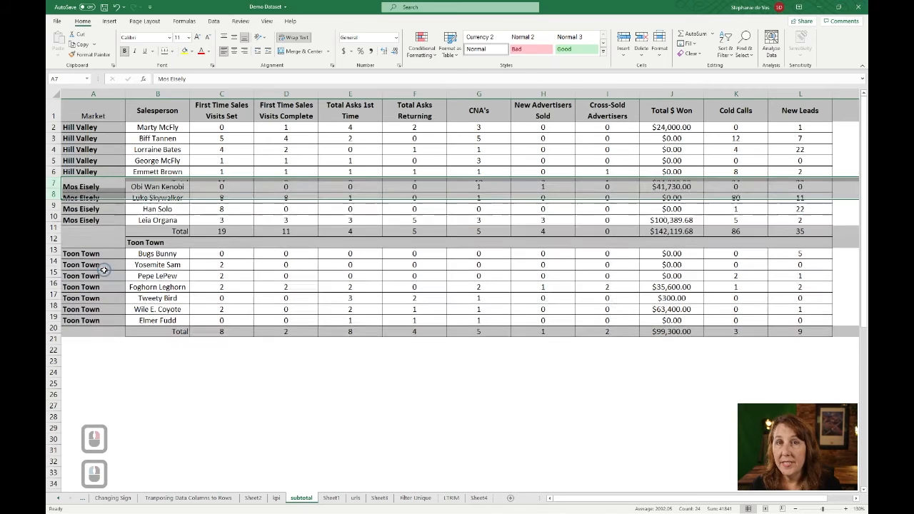
{"action": "left_click_drag", "start_coordinate": [53, 227], "coordinate": [54, 238]}
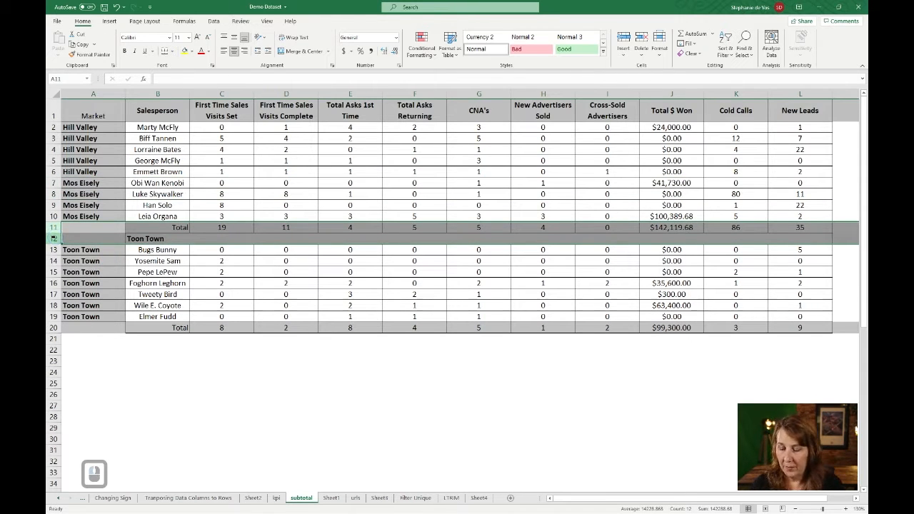
{"action": "key", "text": "F4"}
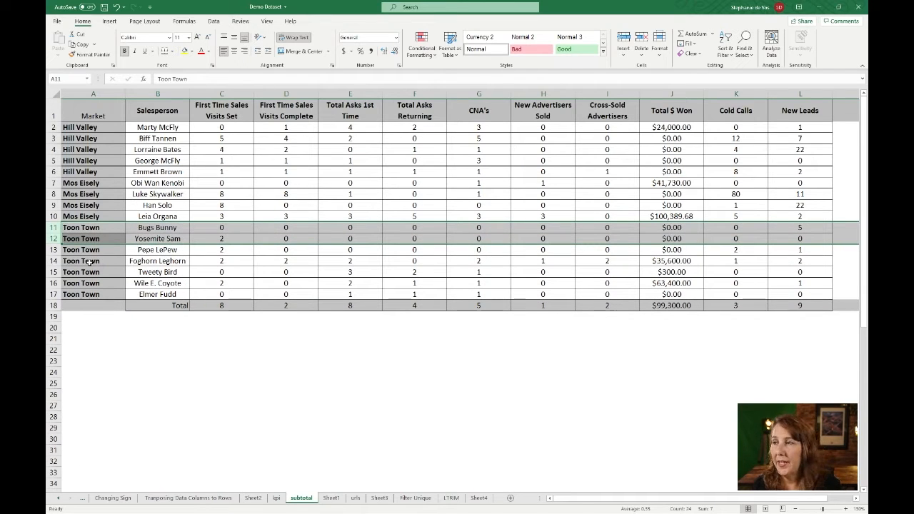
{"action": "right_click", "coordinate": [58, 306]}
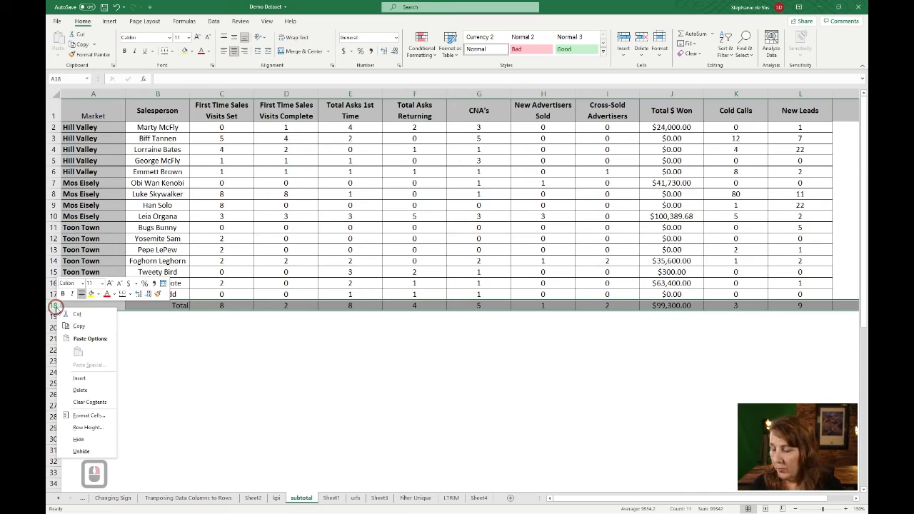
{"action": "key", "text": "d"}
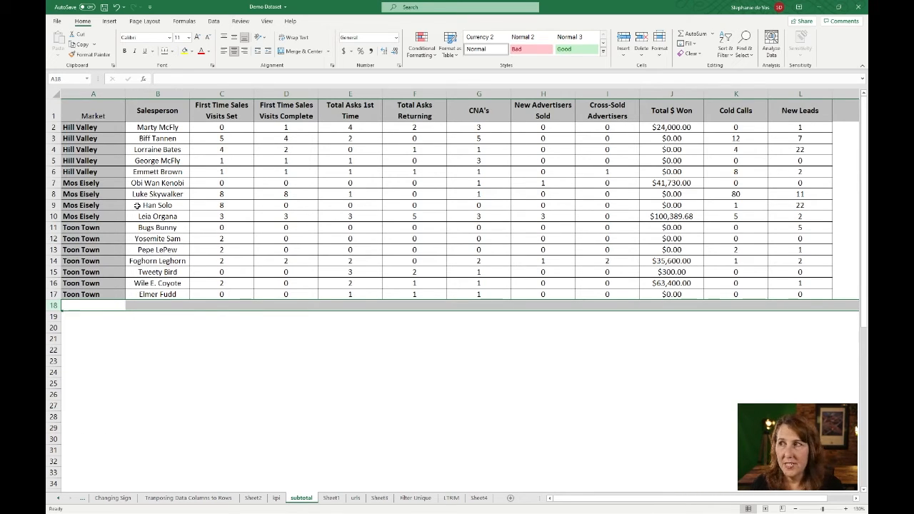
{"action": "left_click", "coordinate": [104, 126]}
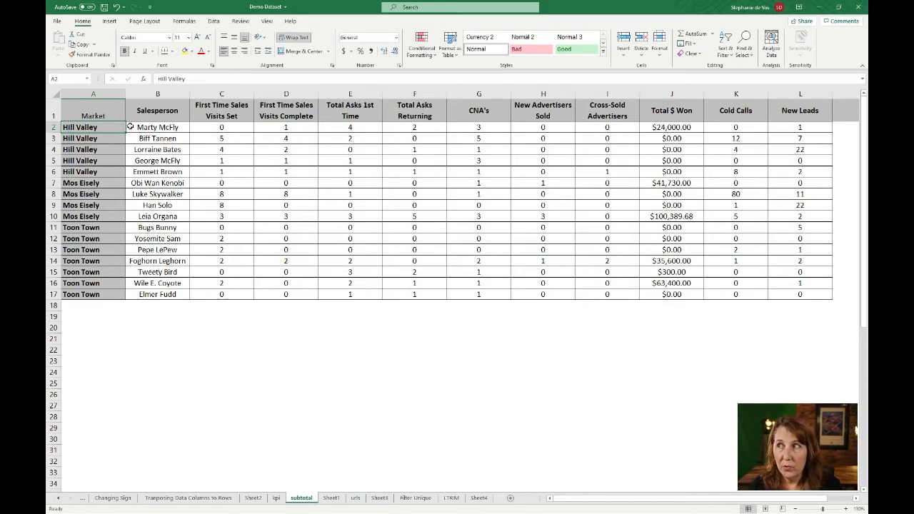
{"action": "left_click_drag", "start_coordinate": [103, 124], "coordinate": [104, 293]}
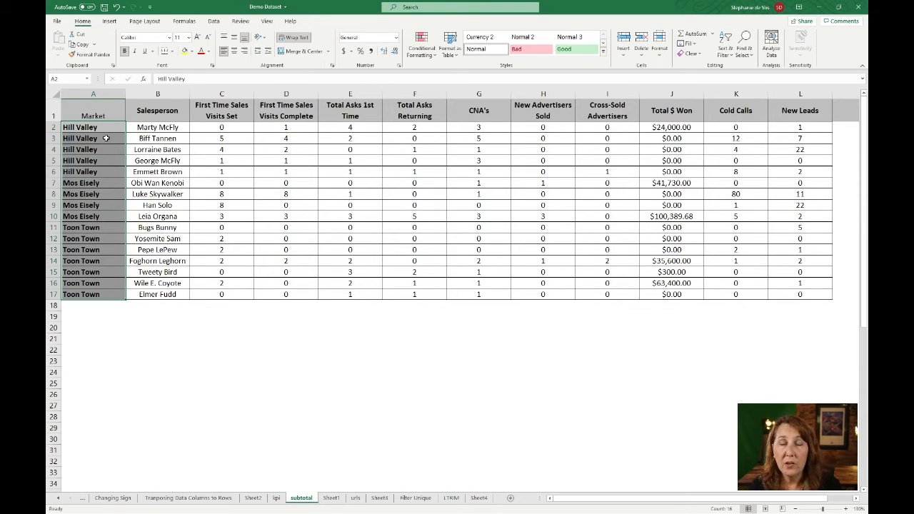
Remove bold from A2:A17 and set its fill to No Fill
{"action": "key", "text": "ctrl+b"}
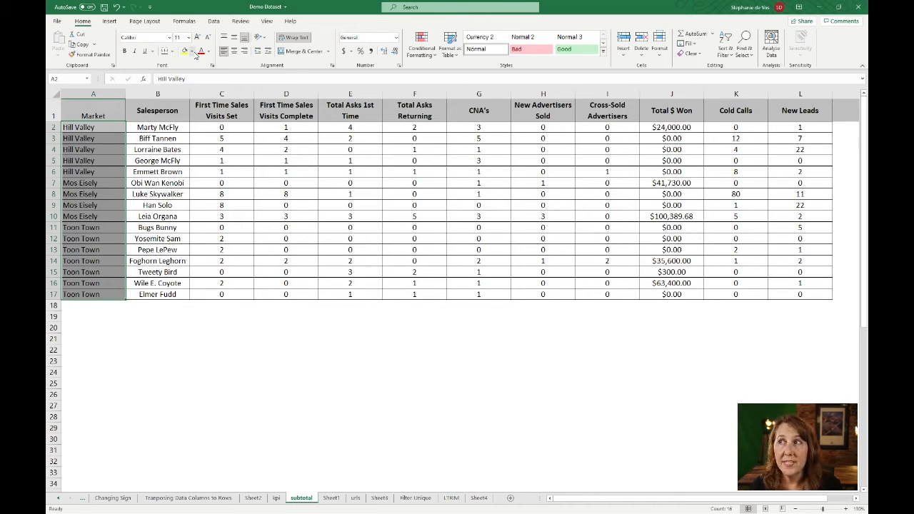
{"action": "left_click", "coordinate": [195, 52]}
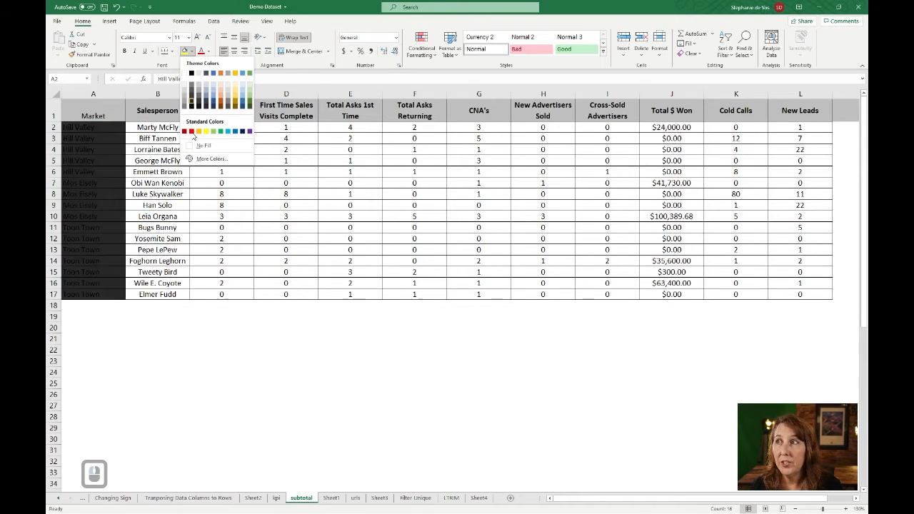
{"action": "left_click", "coordinate": [201, 146]}
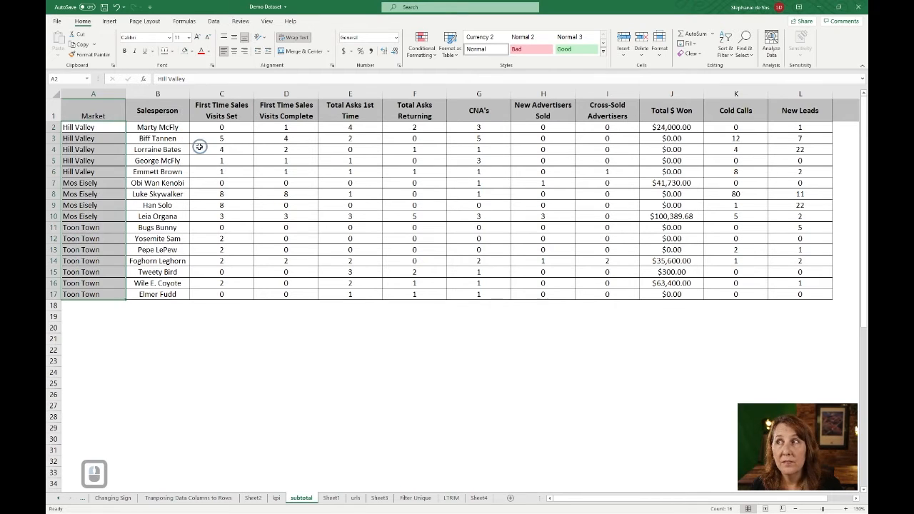
{"action": "left_click", "coordinate": [104, 125]}
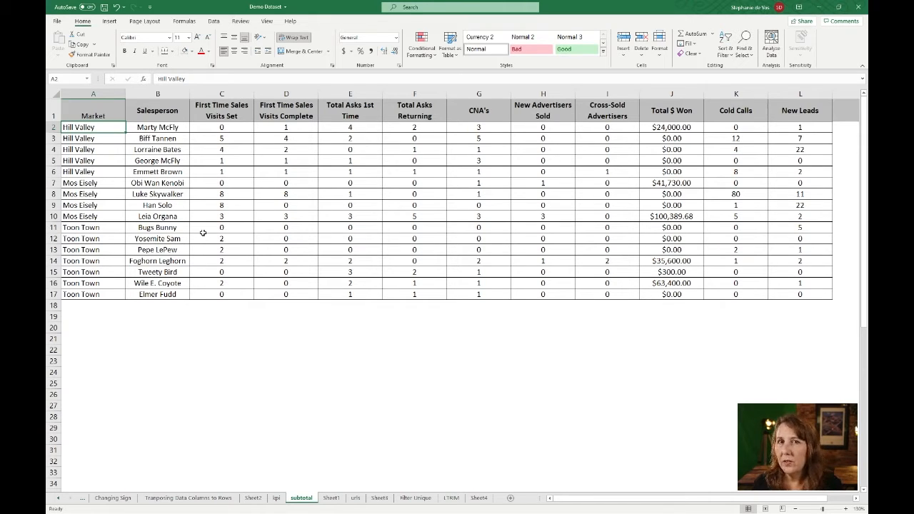
{"action": "left_click", "coordinate": [97, 112]}
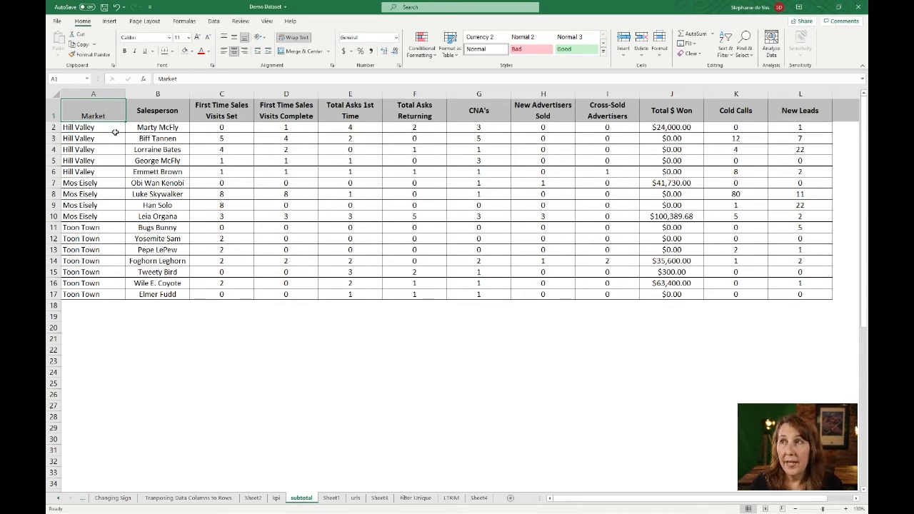
Add Sum subtotals at each change in Market for all nine numeric columns, First Time Sales Visits Set through Cold Calls
{"action": "left_click", "coordinate": [214, 22]}
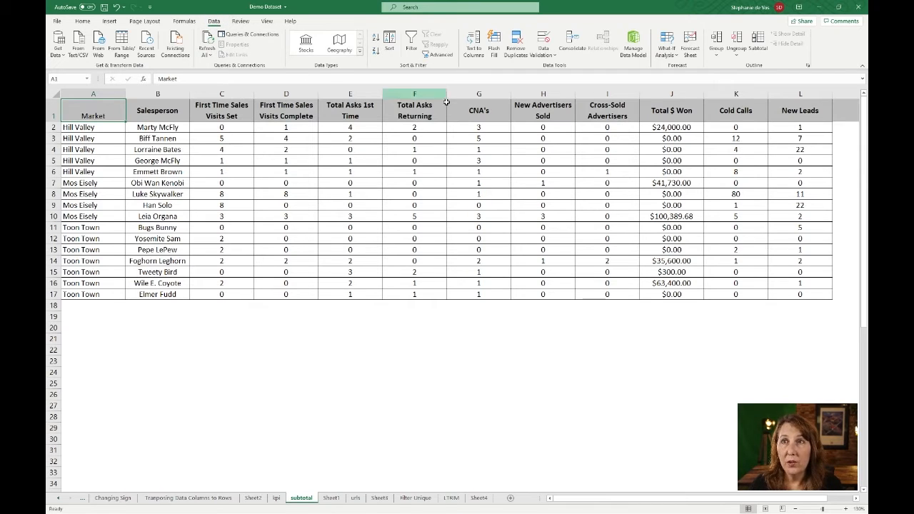
{"action": "left_click", "coordinate": [762, 40]}
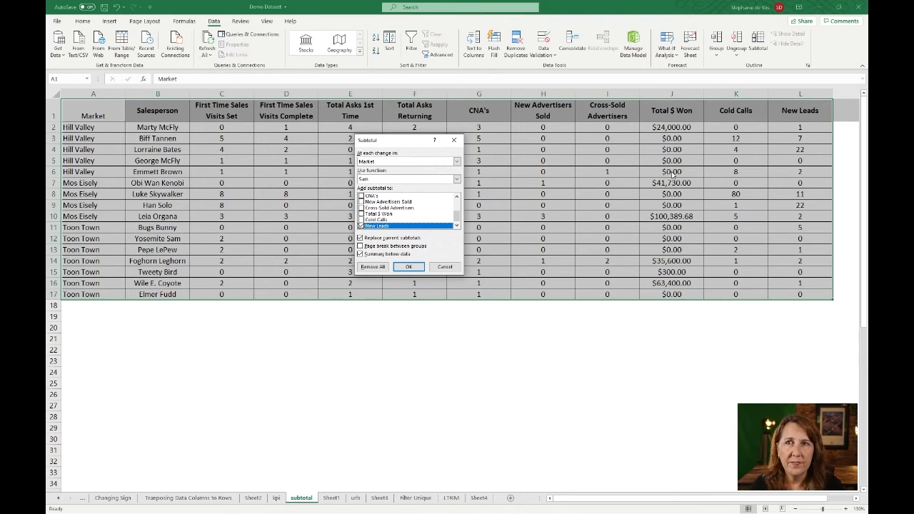
{"action": "left_click", "coordinate": [361, 219]}
{"action": "left_click", "coordinate": [362, 213]}
{"action": "left_click", "coordinate": [362, 207]}
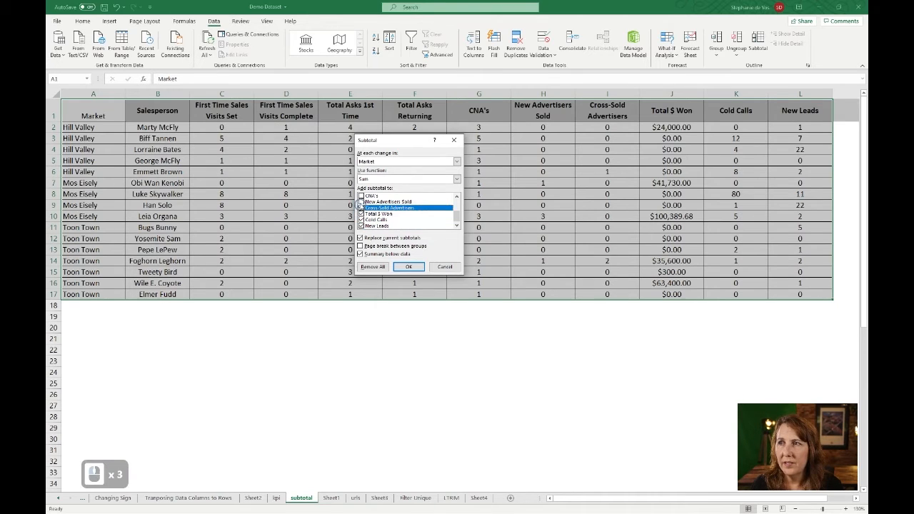
{"action": "left_click", "coordinate": [362, 201]}
{"action": "left_click", "coordinate": [361, 196]}
{"action": "scroll", "coordinate": [370, 213], "scroll_direction": "up", "scroll_amount": 1}
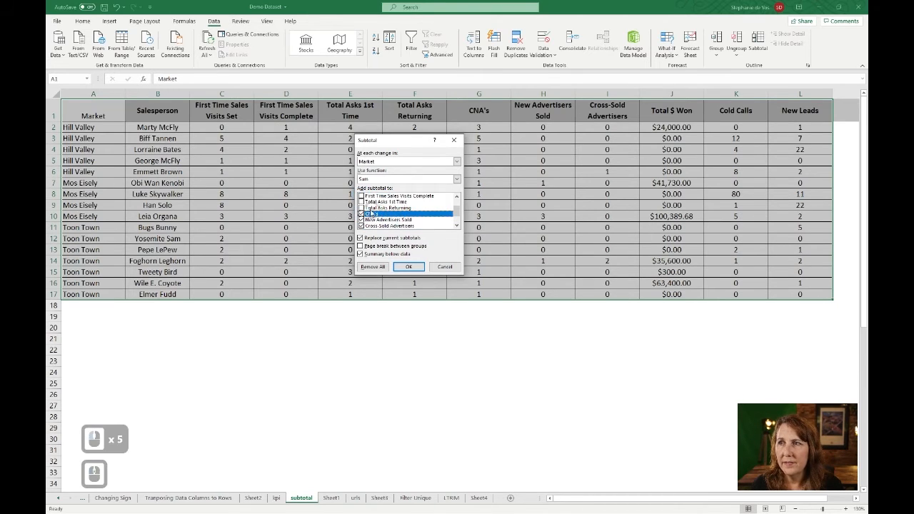
{"action": "left_click", "coordinate": [361, 208]}
{"action": "left_click", "coordinate": [361, 202]}
{"action": "left_click", "coordinate": [361, 196]}
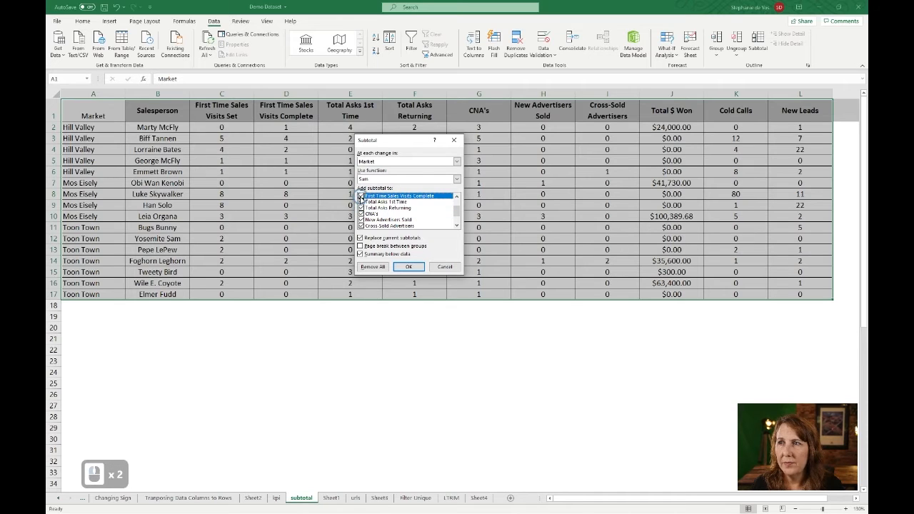
{"action": "scroll", "coordinate": [378, 208], "scroll_direction": "up", "scroll_amount": 1}
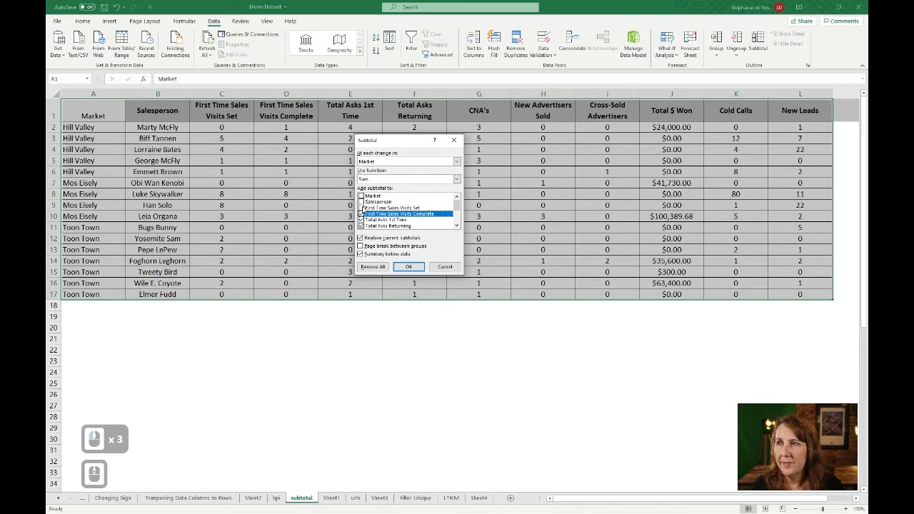
{"action": "left_click", "coordinate": [361, 208]}
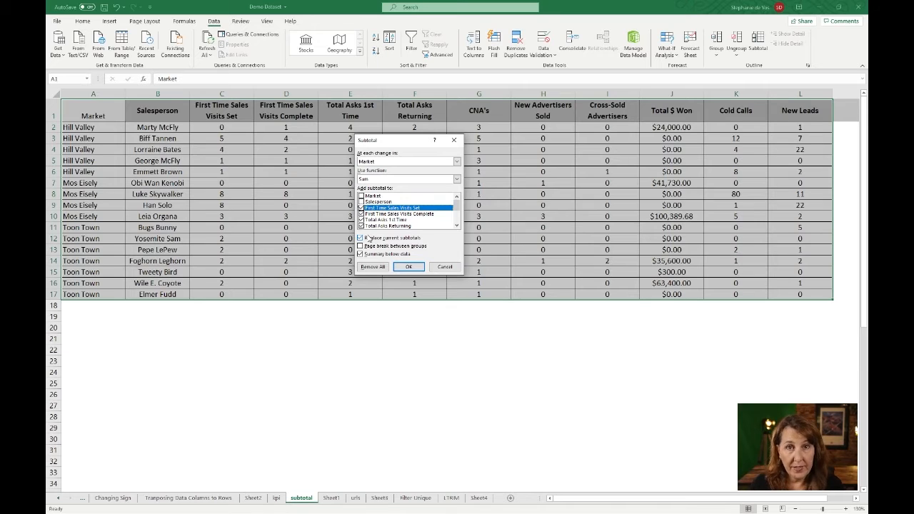
{"action": "left_click", "coordinate": [409, 268]}
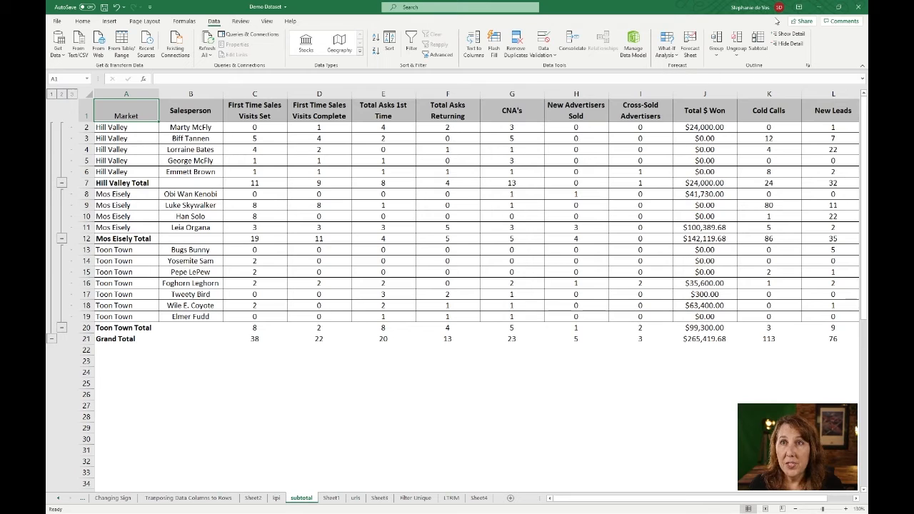
{"action": "left_click", "coordinate": [760, 48]}
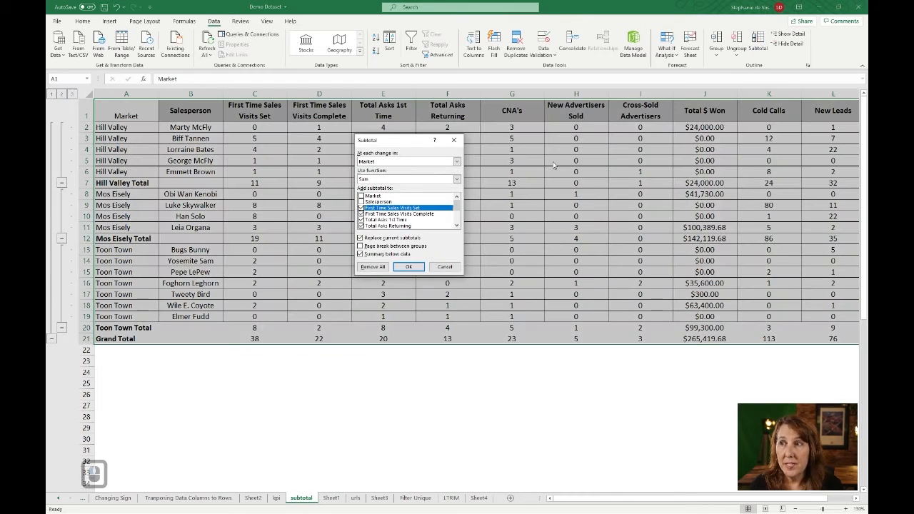
{"action": "left_click", "coordinate": [405, 255]}
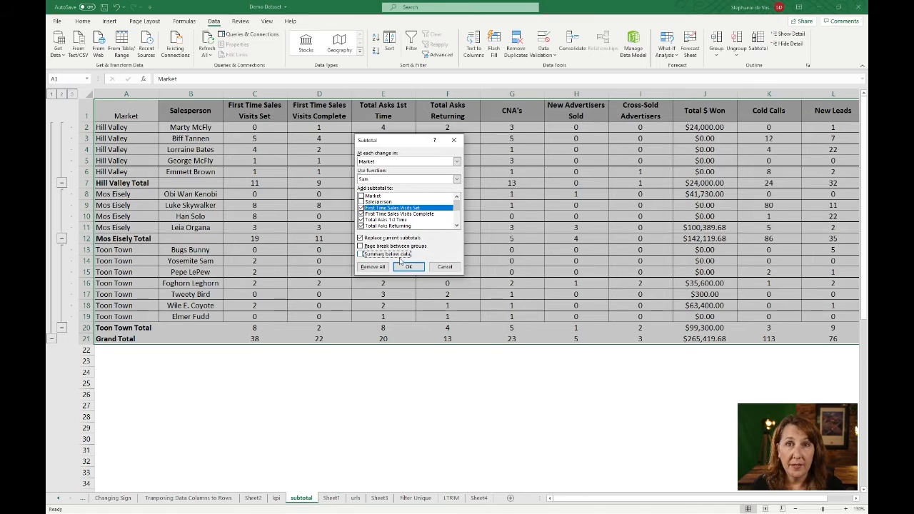
{"action": "left_click", "coordinate": [405, 268]}
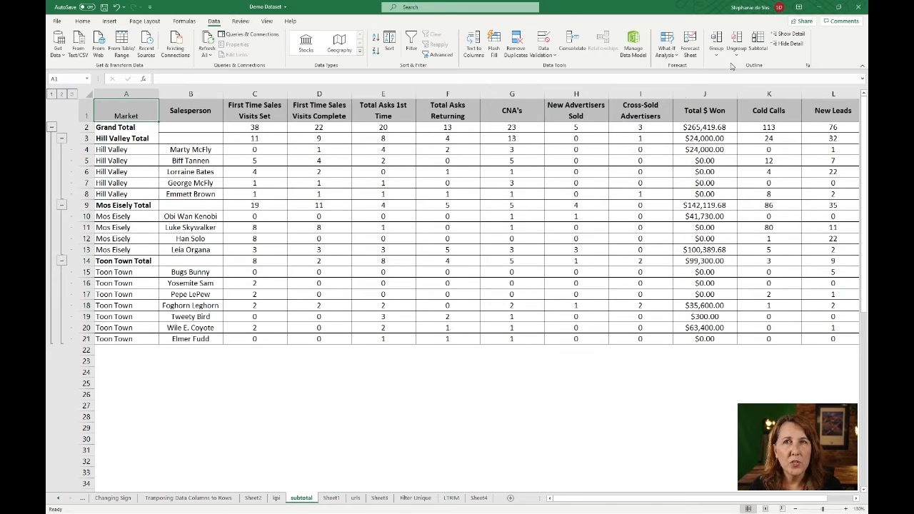
{"action": "left_click", "coordinate": [756, 40]}
{"action": "left_click", "coordinate": [373, 254]}
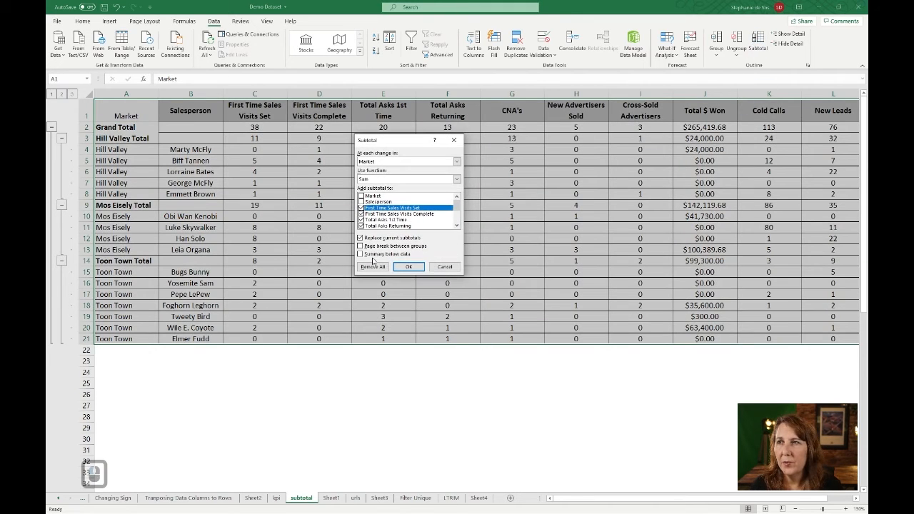
{"action": "left_click", "coordinate": [408, 267]}
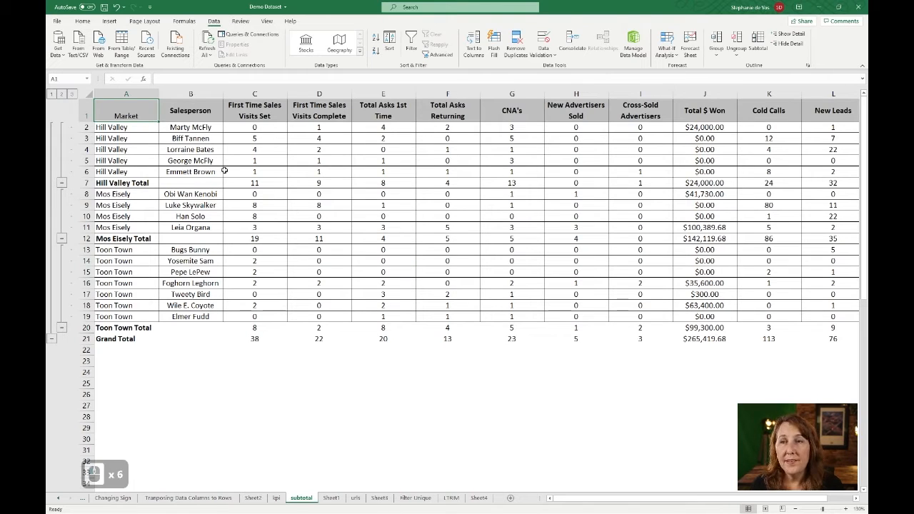
{"action": "left_click", "coordinate": [53, 96]}
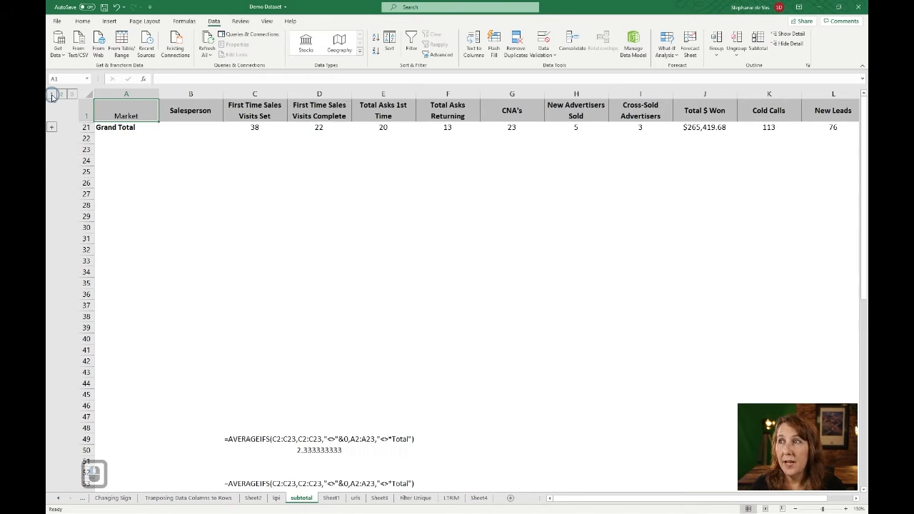
{"action": "left_click", "coordinate": [62, 94]}
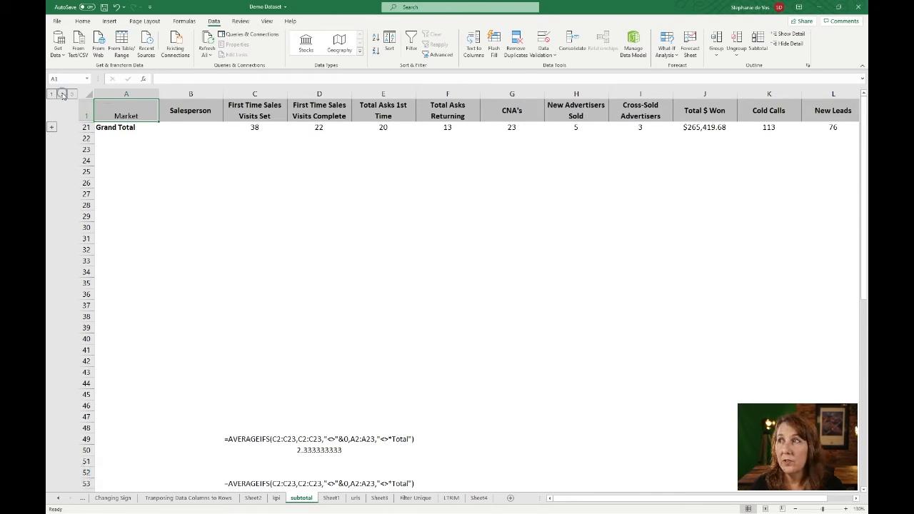
{"action": "scroll", "coordinate": [136, 171], "scroll_direction": "up", "scroll_amount": 5}
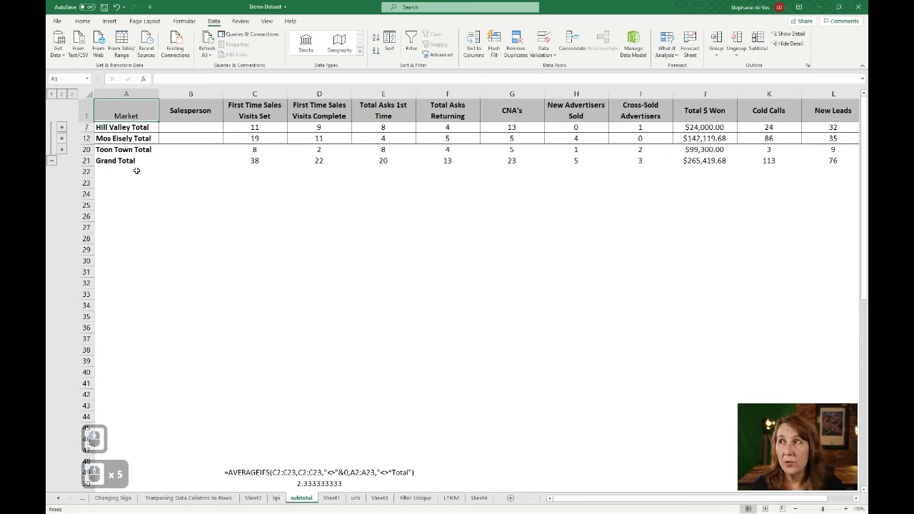
{"action": "left_click", "coordinate": [72, 95]}
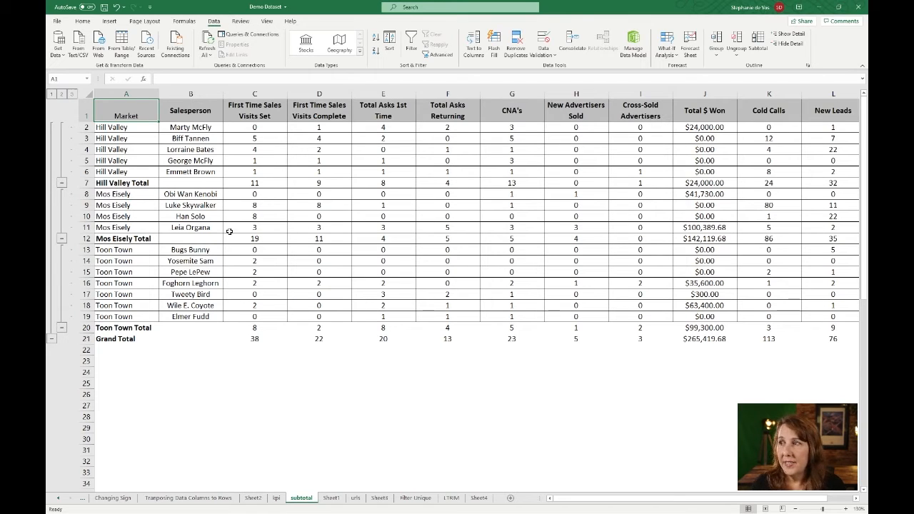
At outline level 2, give the bold Hill Valley, Mos Eisely and Toon Town Total rows Top and Bottom Borders
{"action": "left_click", "coordinate": [62, 94]}
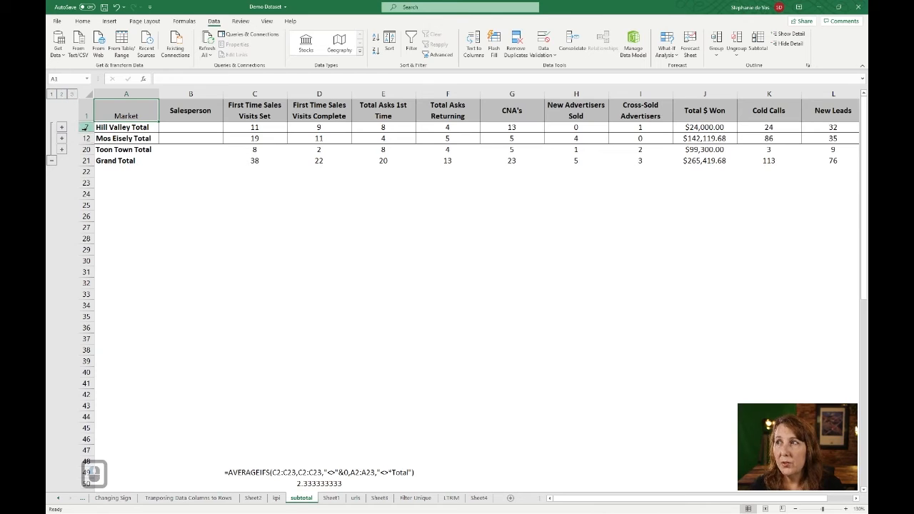
{"action": "left_click", "coordinate": [85, 127]}
{"action": "left_click", "coordinate": [84, 138], "text": "ctrl"}
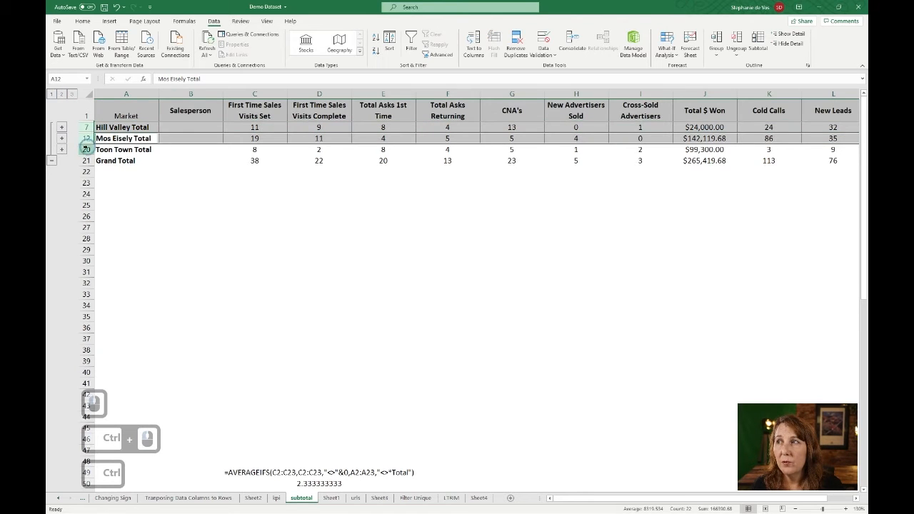
{"action": "left_click", "coordinate": [85, 148], "text": "ctrl"}
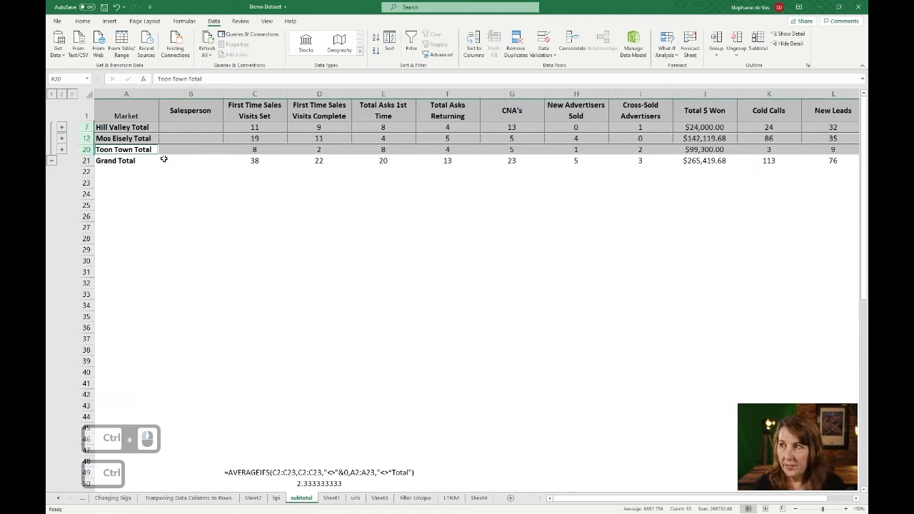
{"action": "key", "text": "ctrl+b"}
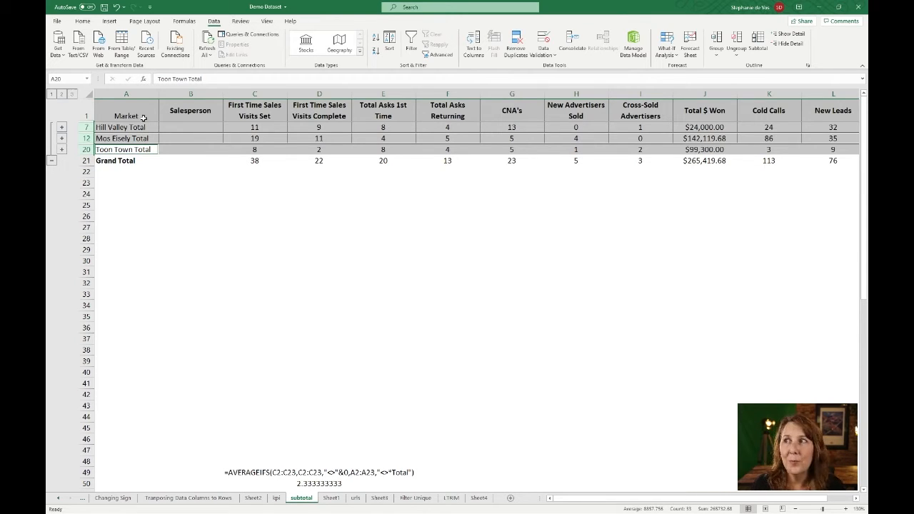
{"action": "key", "text": "ctrl+b"}
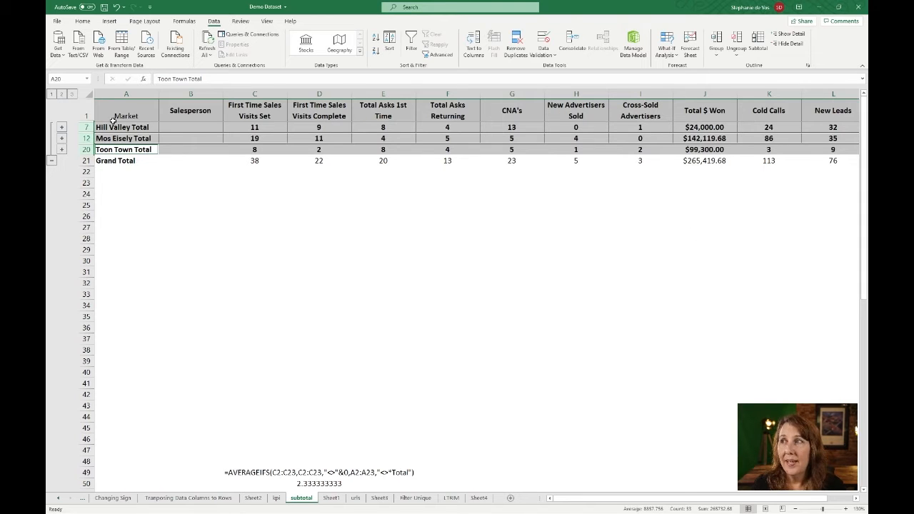
{"action": "left_click", "coordinate": [83, 21]}
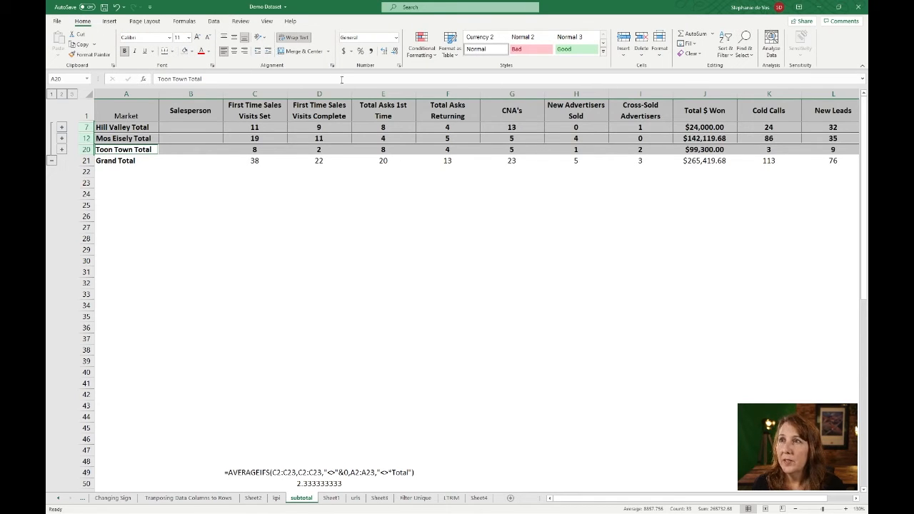
{"action": "left_click", "coordinate": [172, 52]}
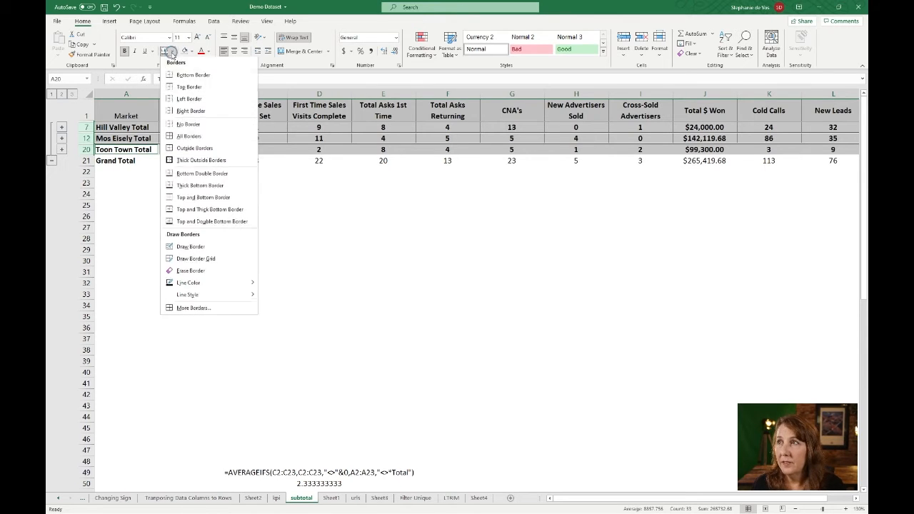
{"action": "left_click", "coordinate": [194, 202]}
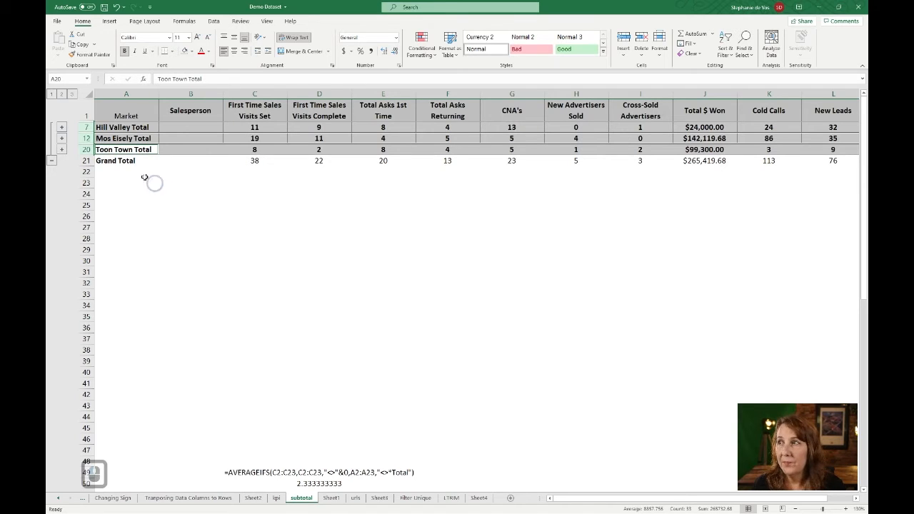
Bold the Grand Total row and give it a Top and Thick Bottom Border
{"action": "left_click", "coordinate": [86, 161]}
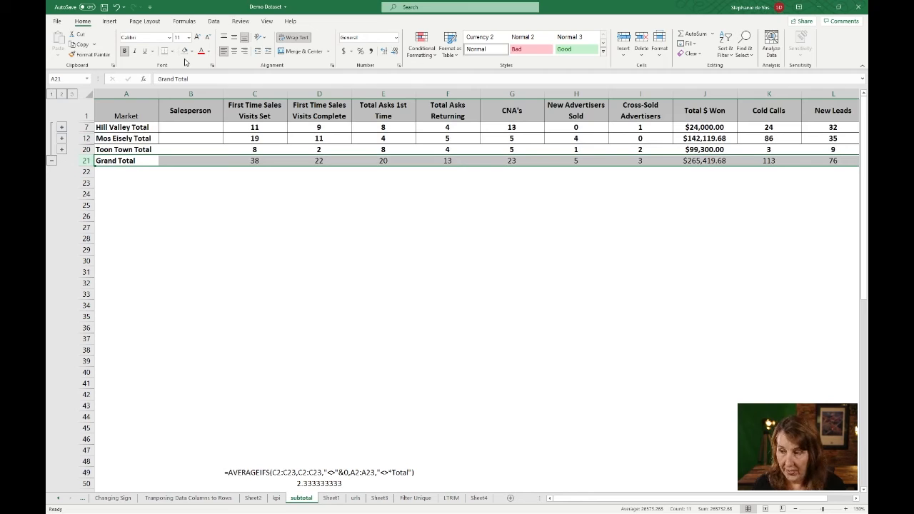
{"action": "key", "text": "ctrl+b"}
{"action": "key", "text": "ctrl+b"}
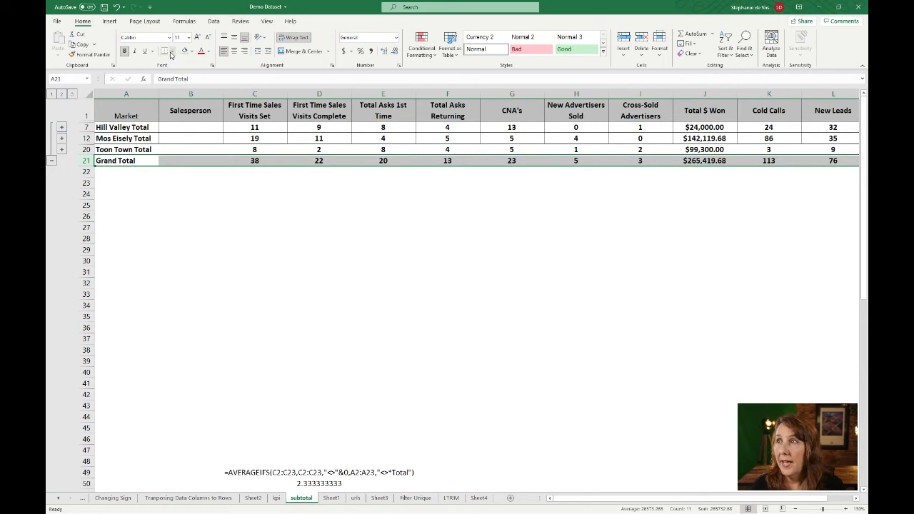
{"action": "left_click", "coordinate": [172, 52]}
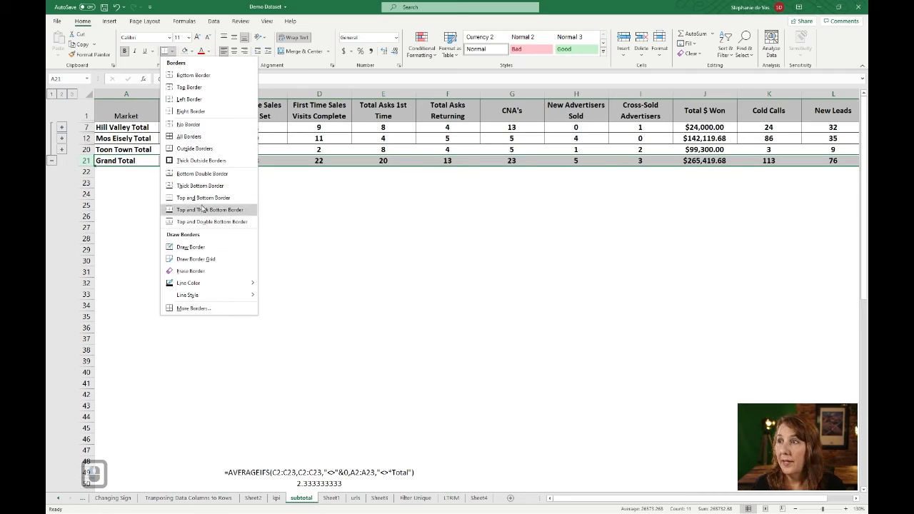
{"action": "left_click", "coordinate": [200, 174]}
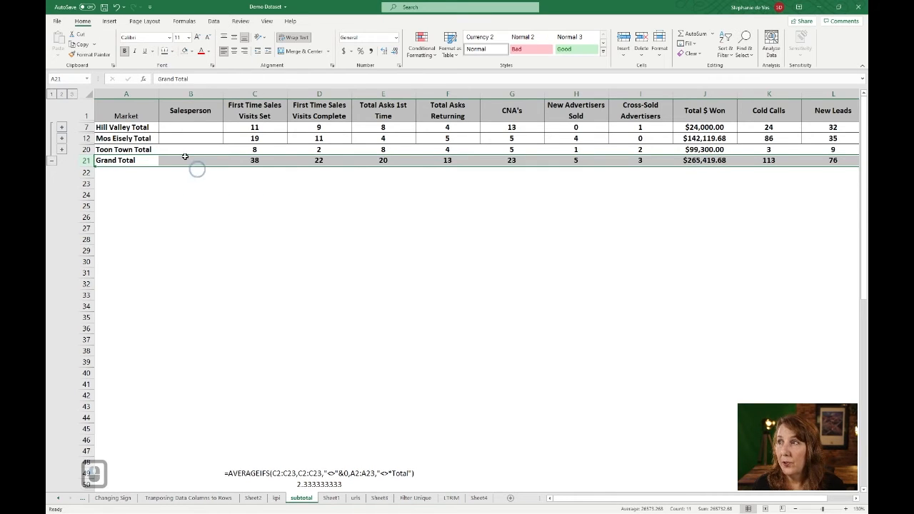
Review the borders in the expanded table, then collapse it and select the Hill Valley and Mos Eisely Total rows
{"action": "left_click", "coordinate": [72, 94]}
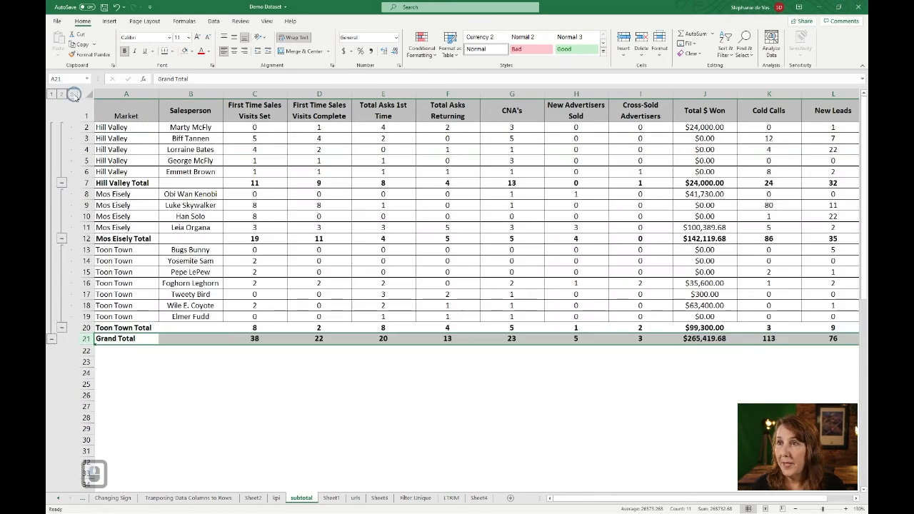
{"action": "left_click", "coordinate": [213, 283]}
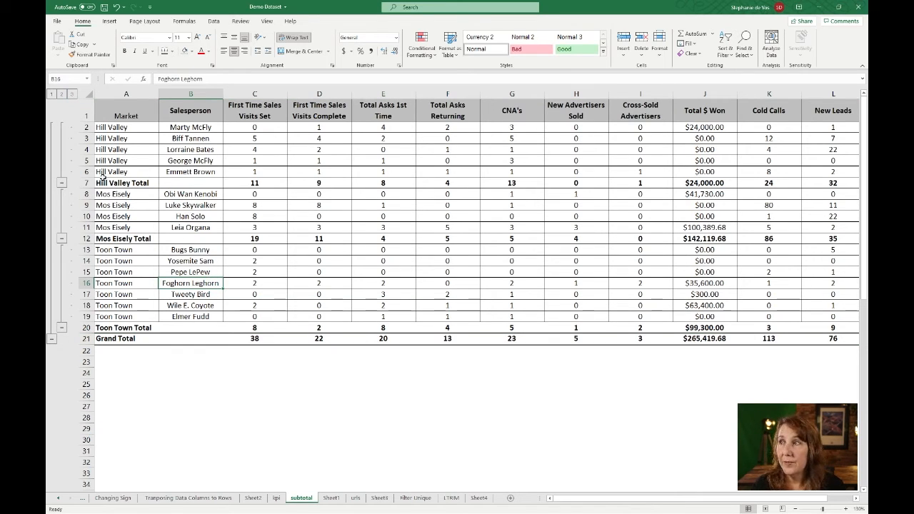
{"action": "left_click", "coordinate": [62, 94]}
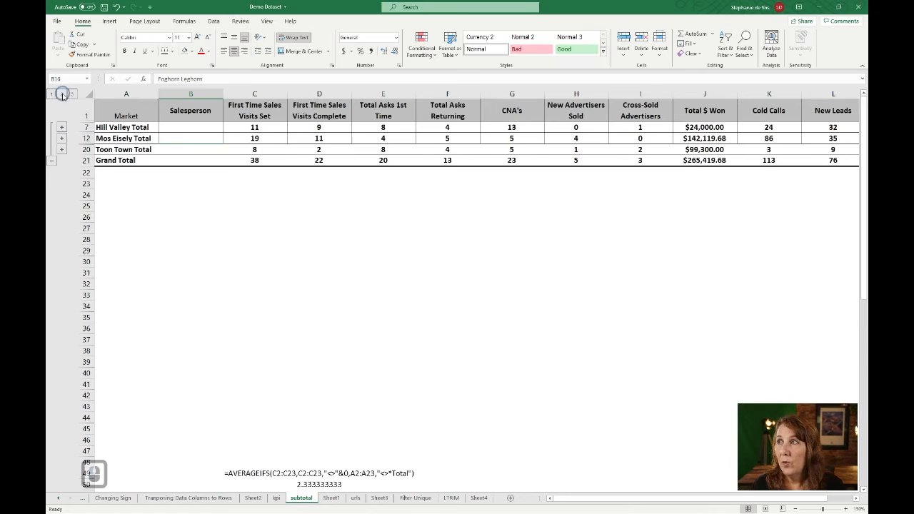
{"action": "left_click", "coordinate": [87, 127]}
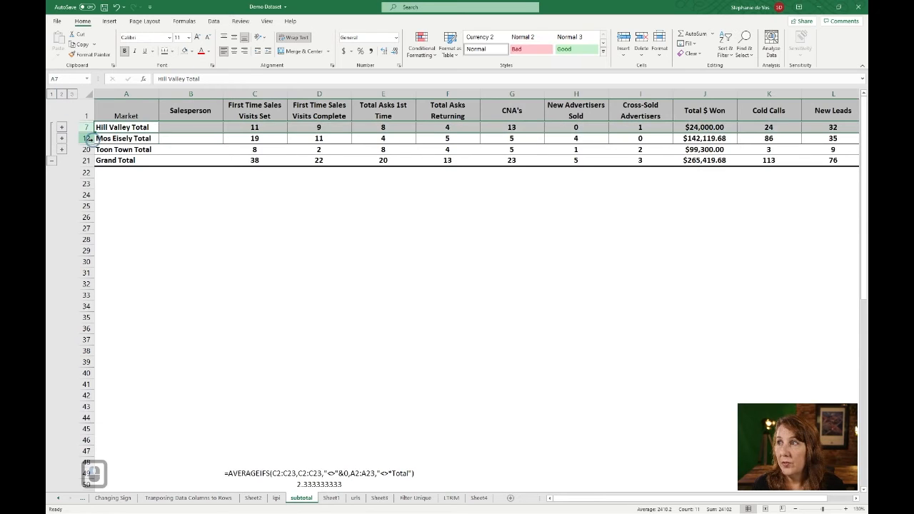
{"action": "left_click", "coordinate": [87, 139], "text": "ctrl"}
Add the Toon Town and Grand Total rows to the selection and fill all four total rows gray
{"action": "left_click", "coordinate": [87, 149], "text": "ctrl"}
{"action": "left_click", "coordinate": [87, 160], "text": "ctrl"}
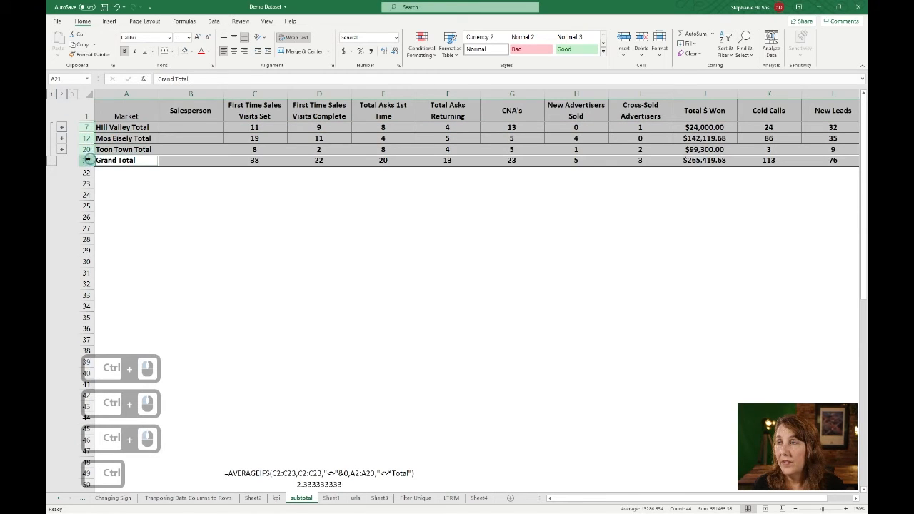
{"action": "left_click", "coordinate": [190, 51]}
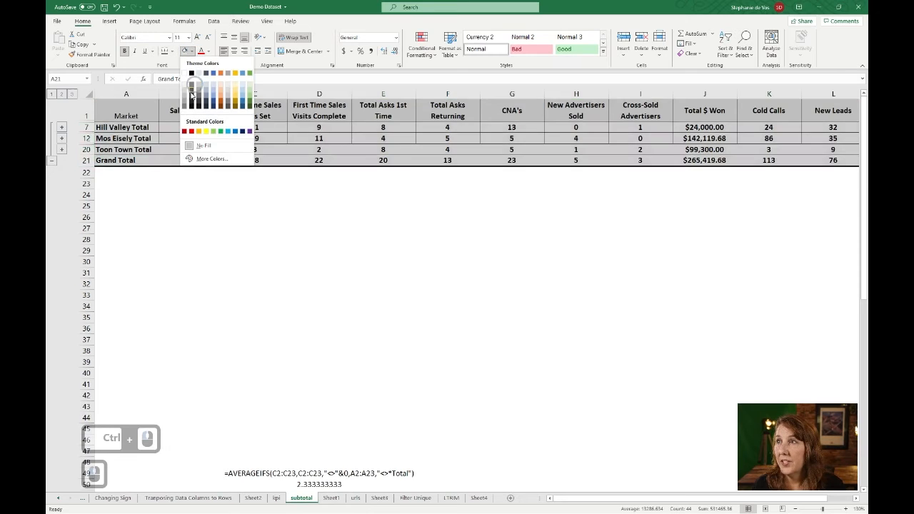
{"action": "left_click", "coordinate": [184, 100]}
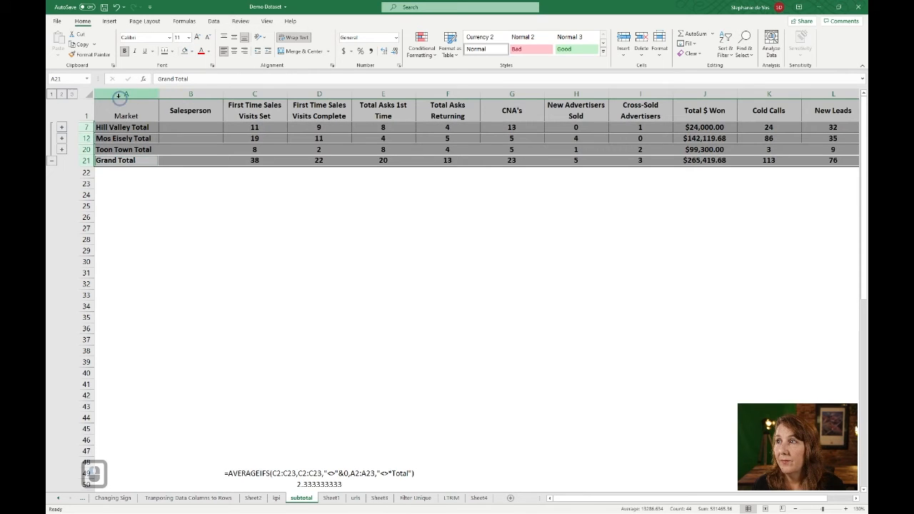
{"action": "left_click", "coordinate": [72, 94]}
{"action": "left_click", "coordinate": [144, 141]}
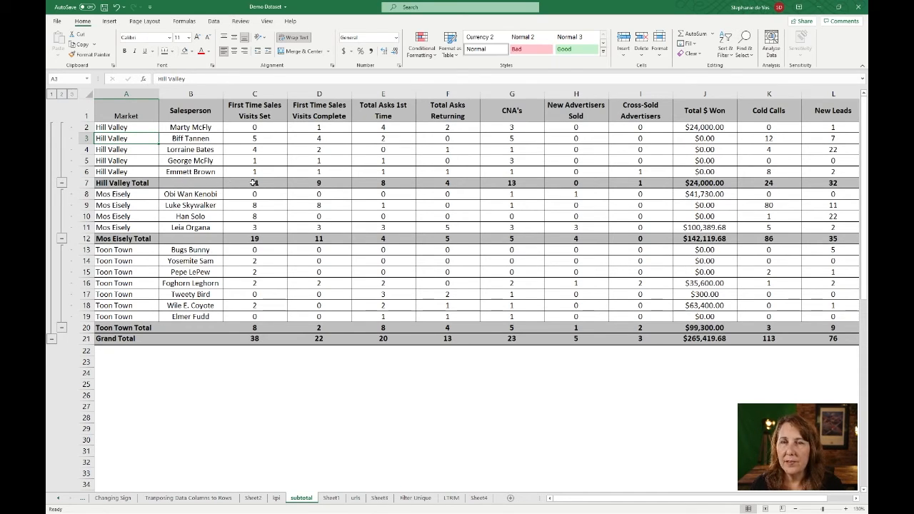
{"action": "left_click", "coordinate": [254, 183]}
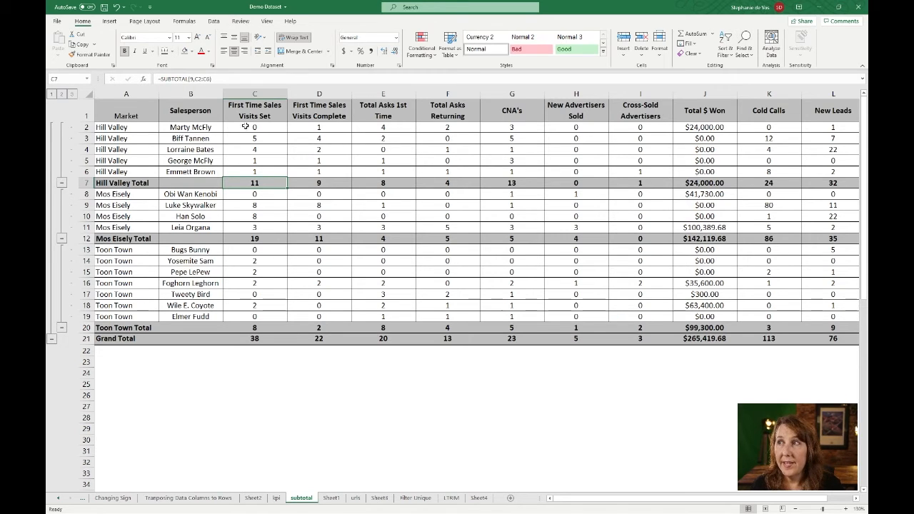
{"action": "left_click", "coordinate": [257, 238]}
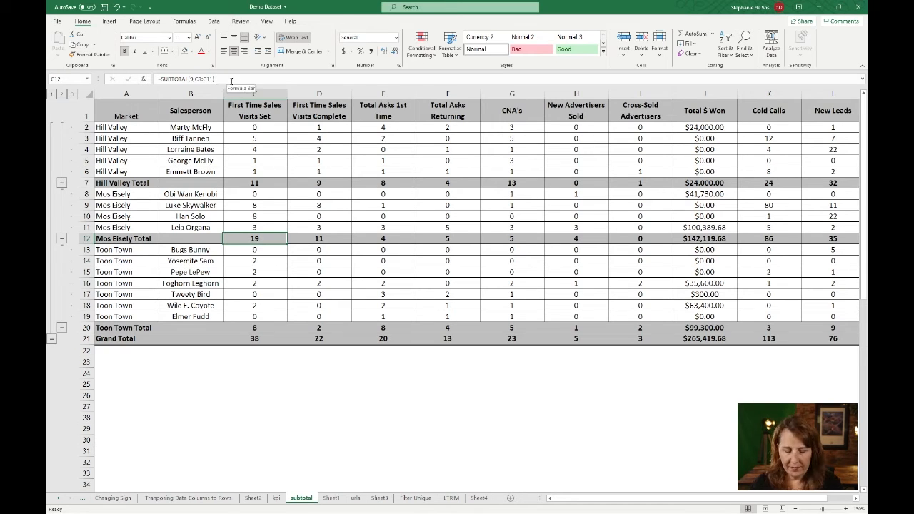
Enter =SUBTOTAL(9,C8:C11) in C12, giving 19 for the Mos Eisely rows
{"action": "type", "text": "="}
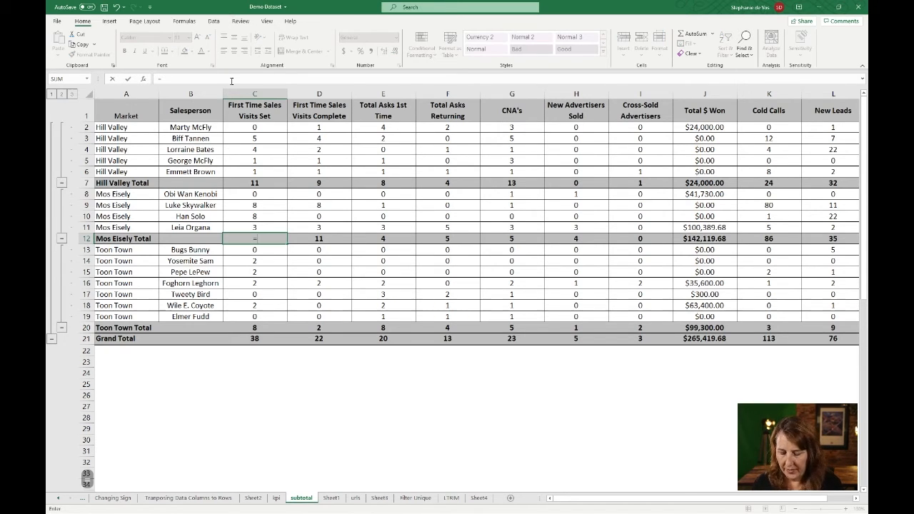
{"action": "type", "text": "subtot"}
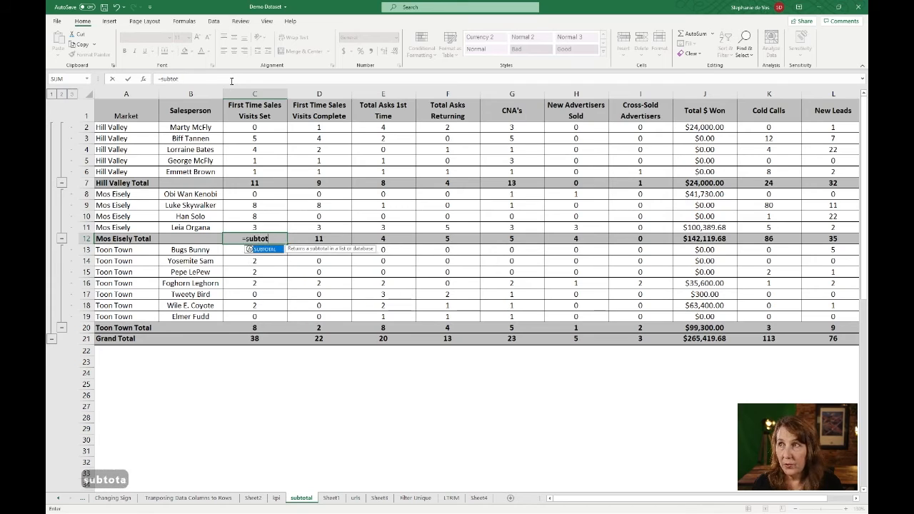
{"action": "type", "text": "al("}
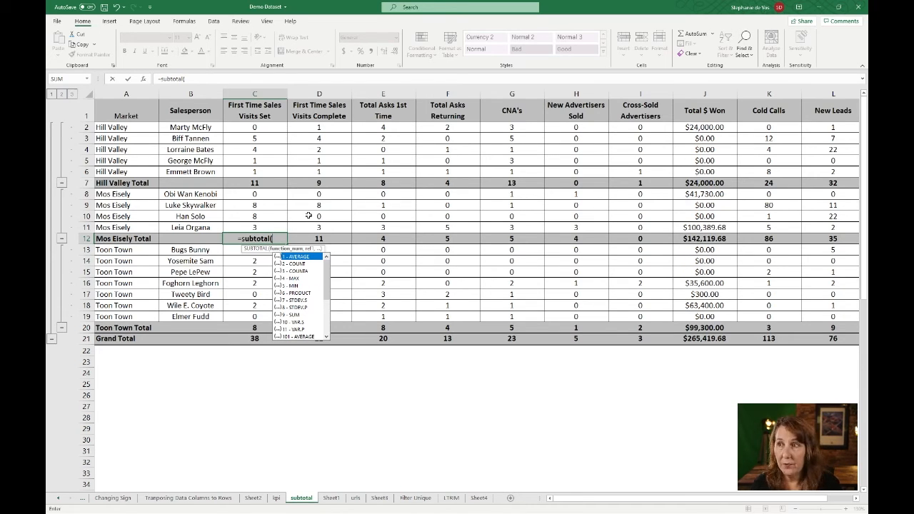
{"action": "type", "text": "9"}
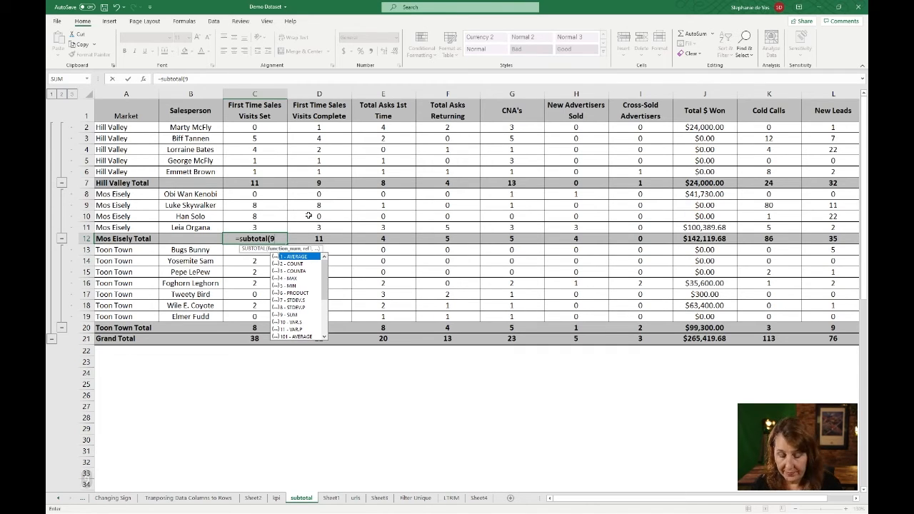
{"action": "type", "text": ","}
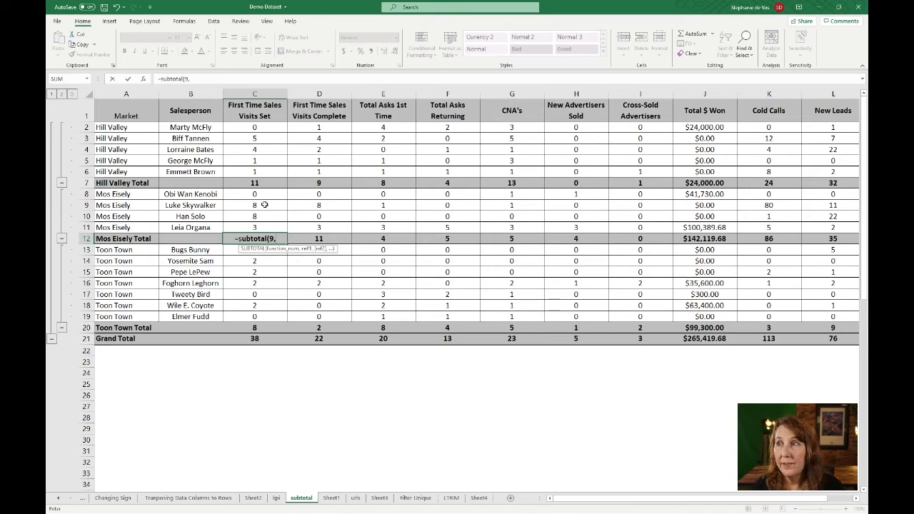
{"action": "left_click_drag", "start_coordinate": [261, 194], "coordinate": [259, 225]}
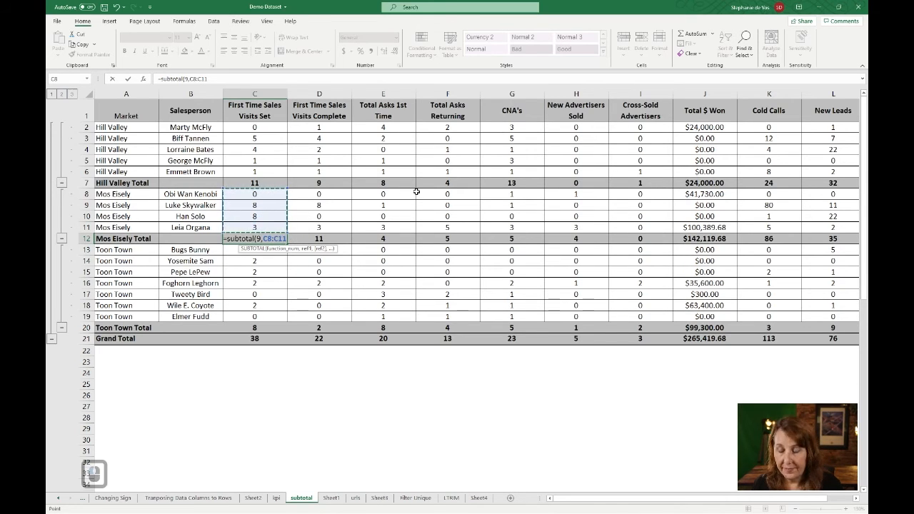
{"action": "type", "text": ")"}
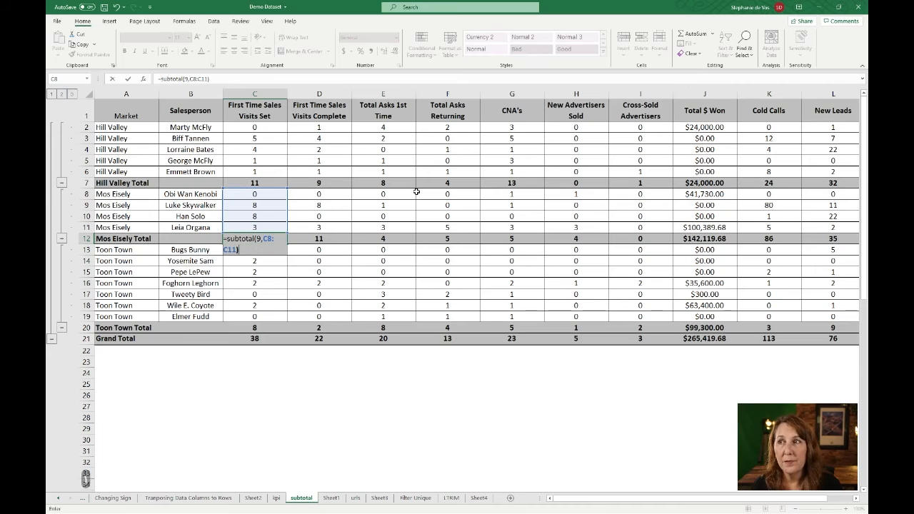
{"action": "key", "text": "Return"}
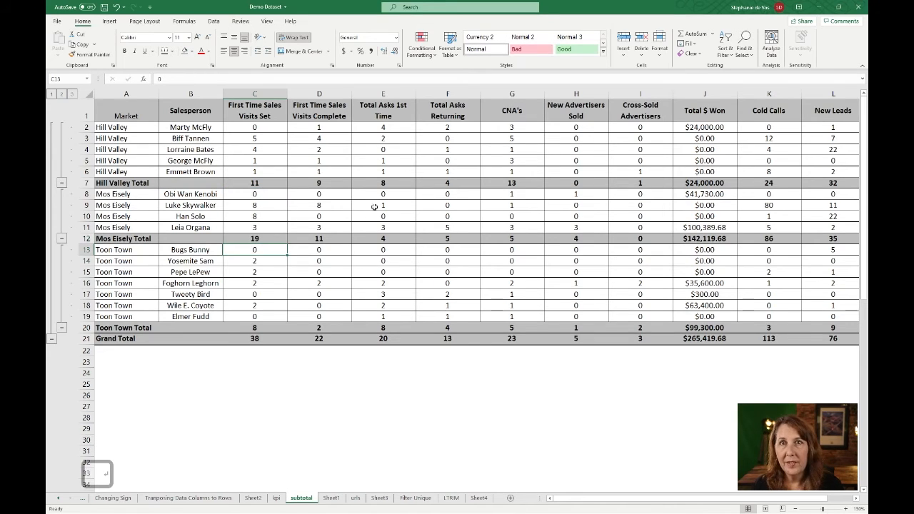
{"action": "left_click", "coordinate": [253, 339]}
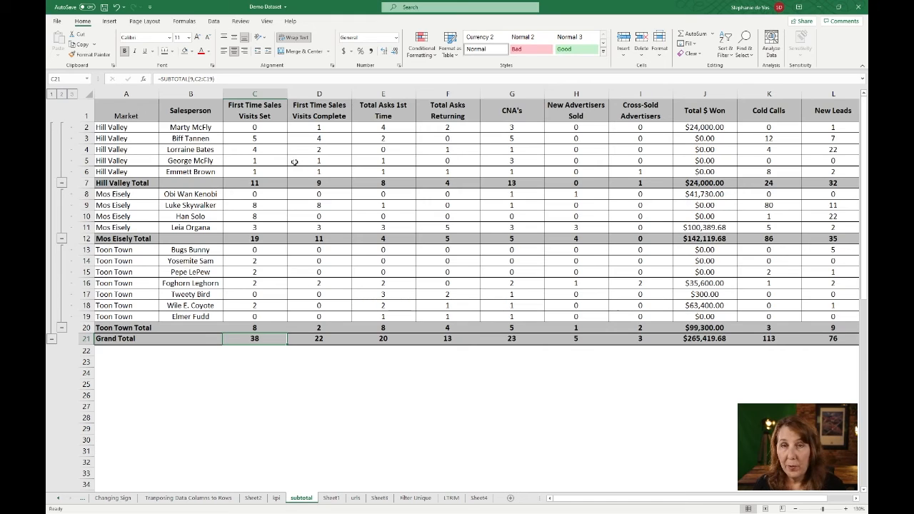
{"action": "key", "text": "F2"}
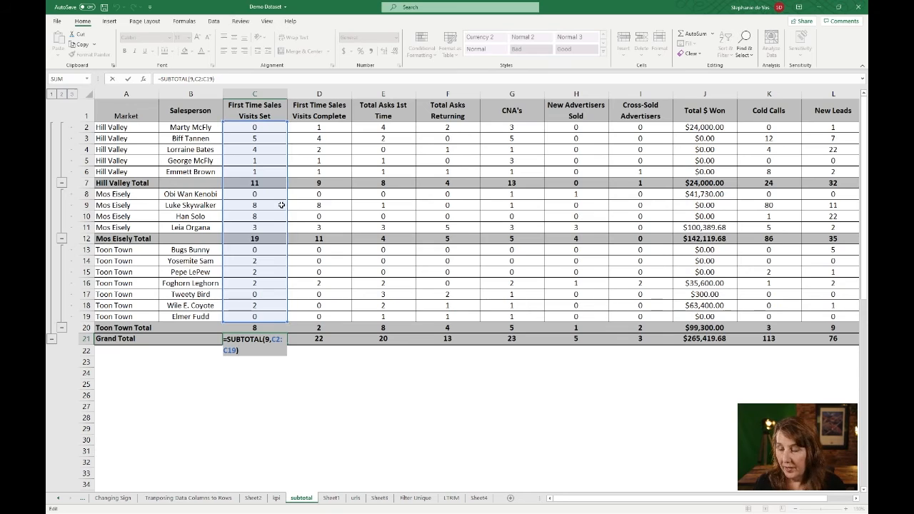
{"action": "key", "text": "Escape"}
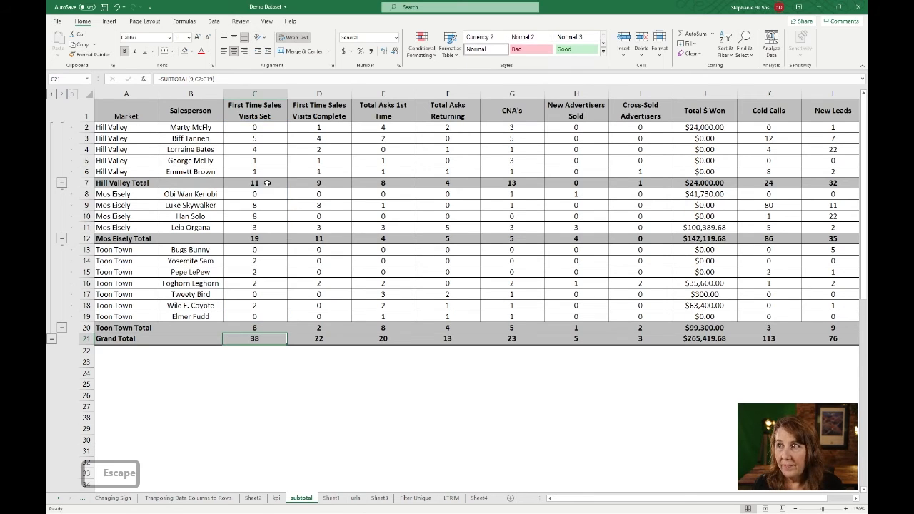
{"action": "left_click", "coordinate": [268, 183]}
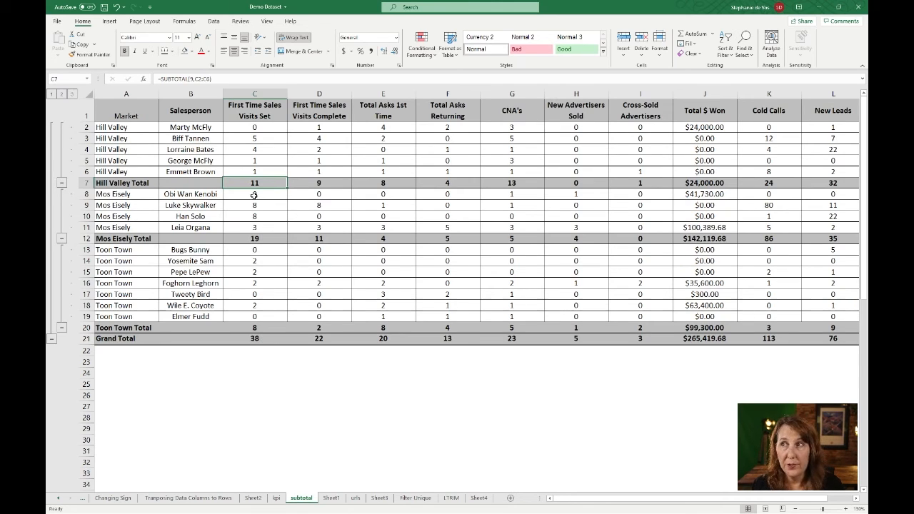
{"action": "key", "text": "Delete"}
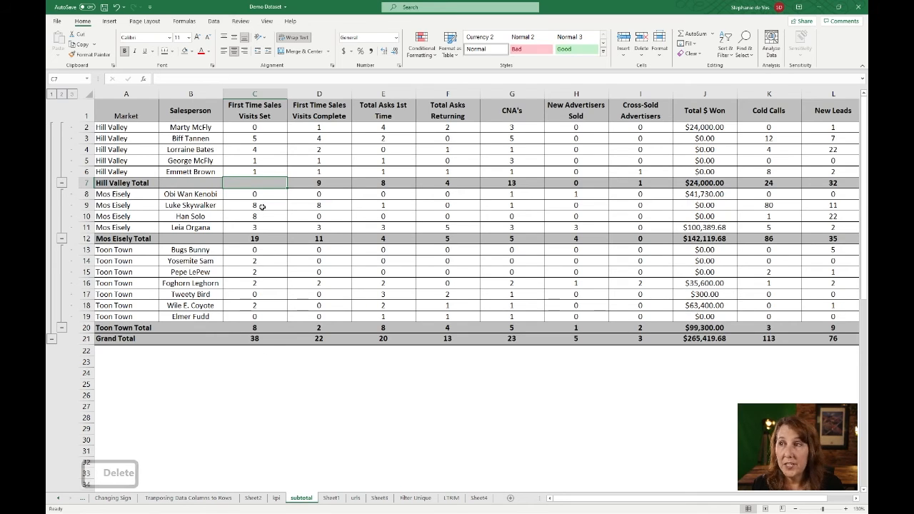
{"action": "left_click", "coordinate": [257, 237]}
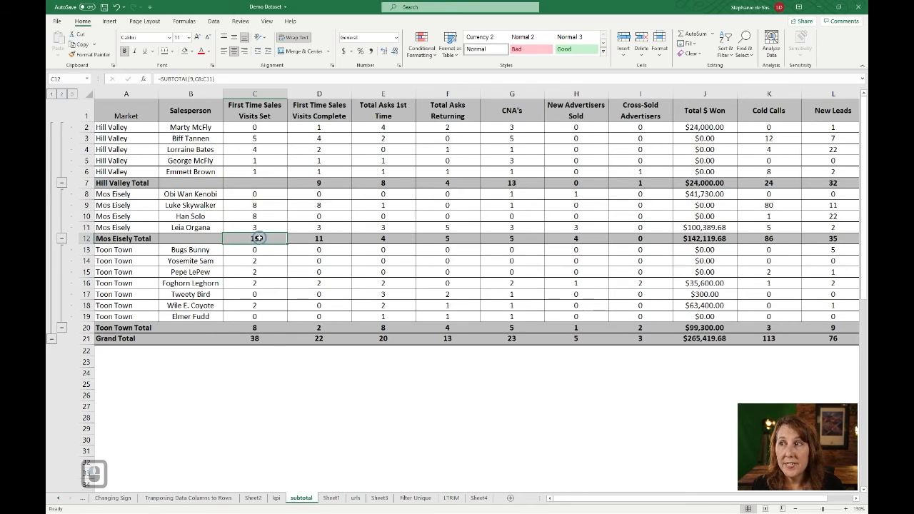
{"action": "key", "text": "Delete"}
{"action": "left_click", "coordinate": [263, 340]}
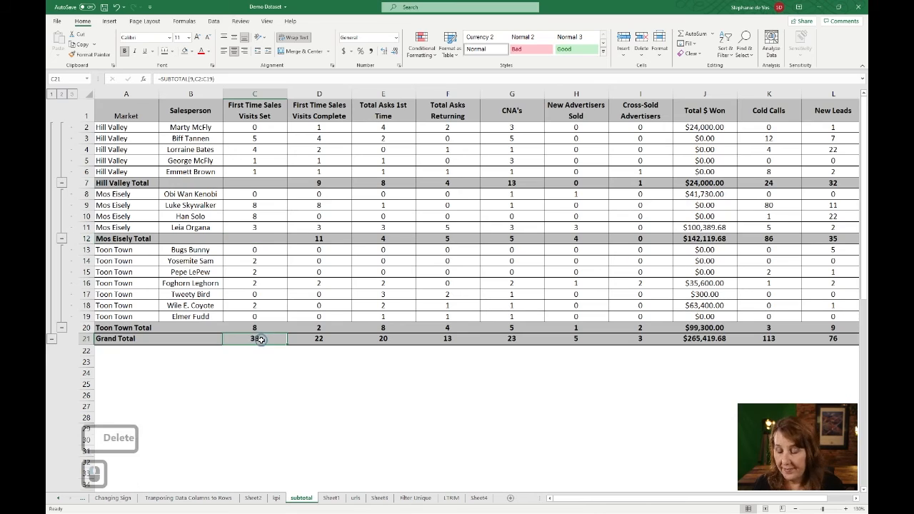
{"action": "key", "text": "F2"}
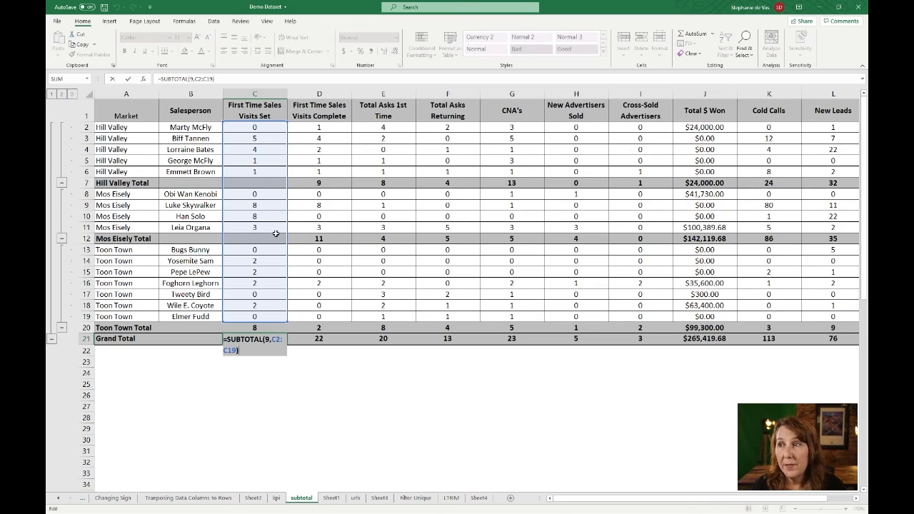
{"action": "key", "text": "Escape"}
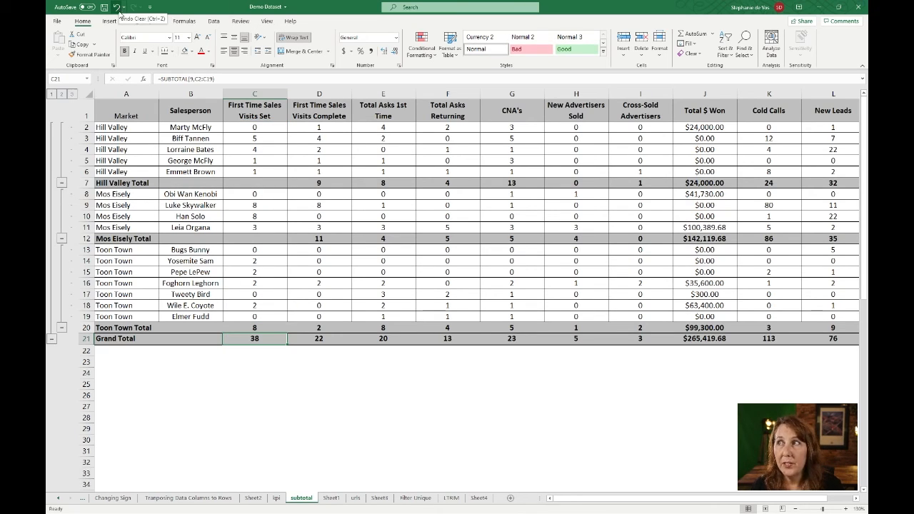
{"action": "left_click", "coordinate": [116, 7]}
{"action": "left_click", "coordinate": [117, 7]}
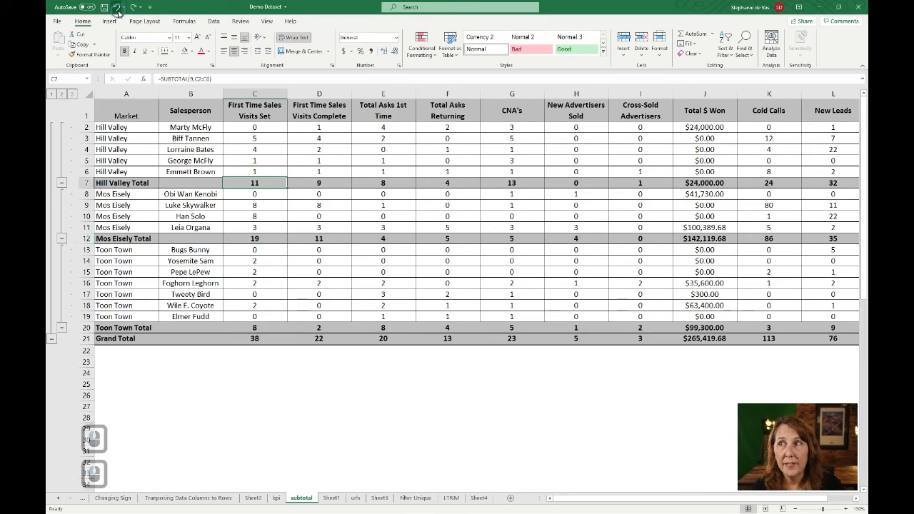
Enter =SUM(C2:C20) in cell C23 below the table
{"action": "left_click", "coordinate": [241, 363]}
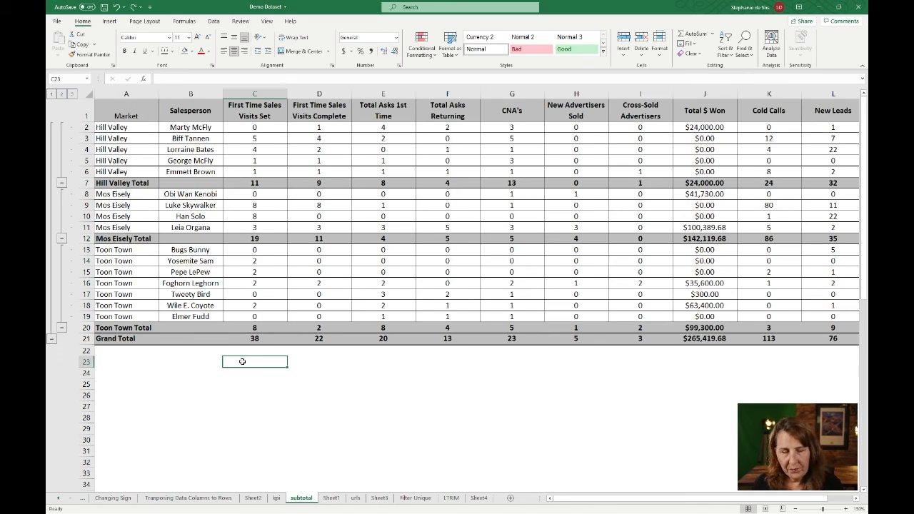
{"action": "type", "text": "="}
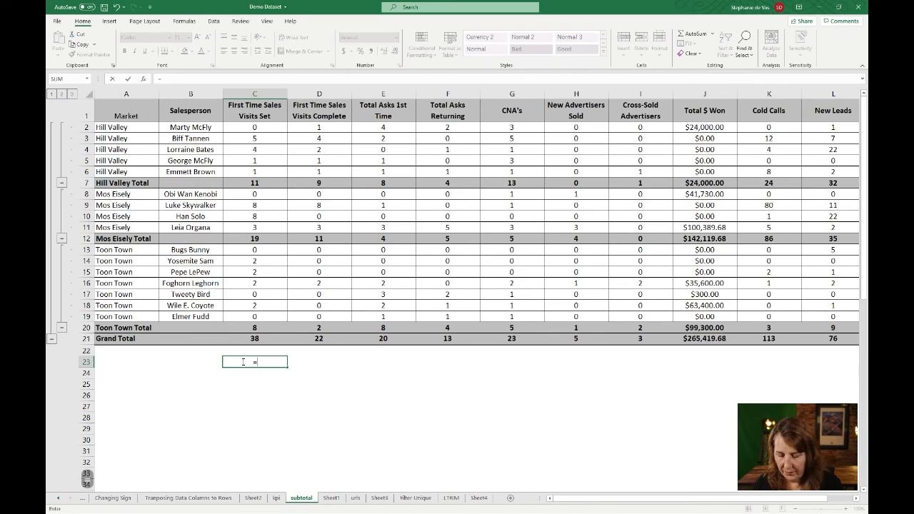
{"action": "type", "text": "sum("}
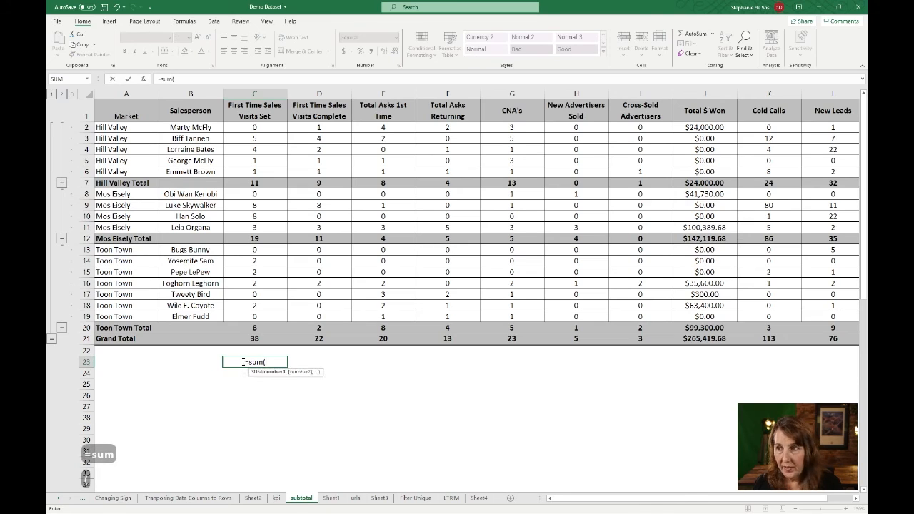
{"action": "key", "text": "Up"}
{"action": "key", "text": "Up"}
{"action": "key", "text": "Up"}
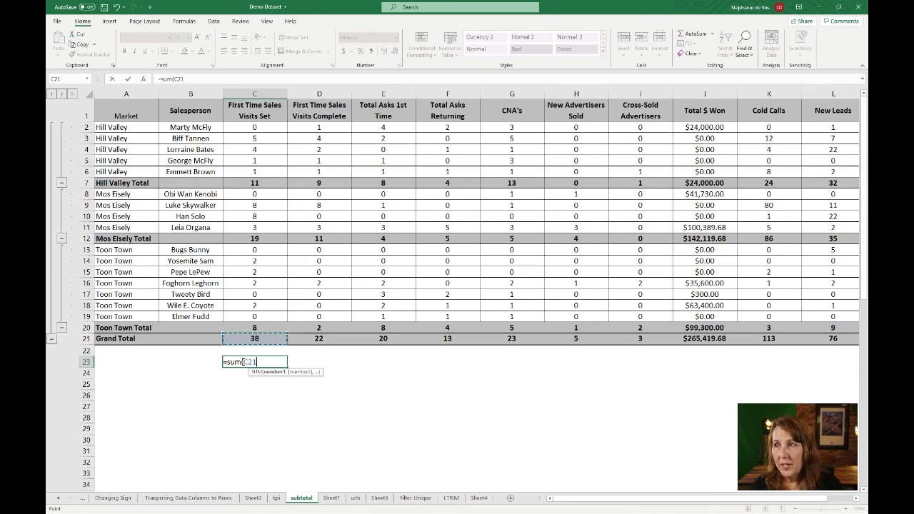
{"action": "key", "text": "shift+Up"}
{"action": "key", "text": "shift+Up"}
{"action": "key", "text": "shift+Up"}
{"action": "key", "text": "shift+Up"}
{"action": "key", "text": "shift+Up"}
{"action": "key", "text": "shift+Up"}
{"action": "key", "text": "shift+Up"}
{"action": "key", "text": "shift+Up"}
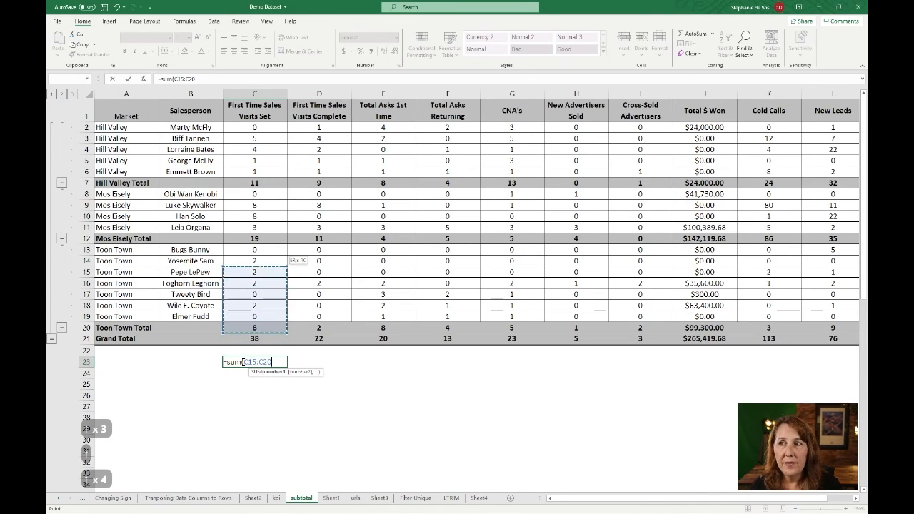
{"action": "key", "text": "shift+Up"}
{"action": "key", "text": "shift+Up"}
{"action": "key", "text": "shift+Up"}
{"action": "key", "text": "shift+Up"}
{"action": "key", "text": "shift+Up"}
{"action": "key", "text": "shift+Up"}
{"action": "key", "text": "shift+Up"}
{"action": "key", "text": "shift+Up"}
{"action": "key", "text": "shift+Up"}
{"action": "key", "text": "shift+Up"}
{"action": "key", "text": "shift+Up"}
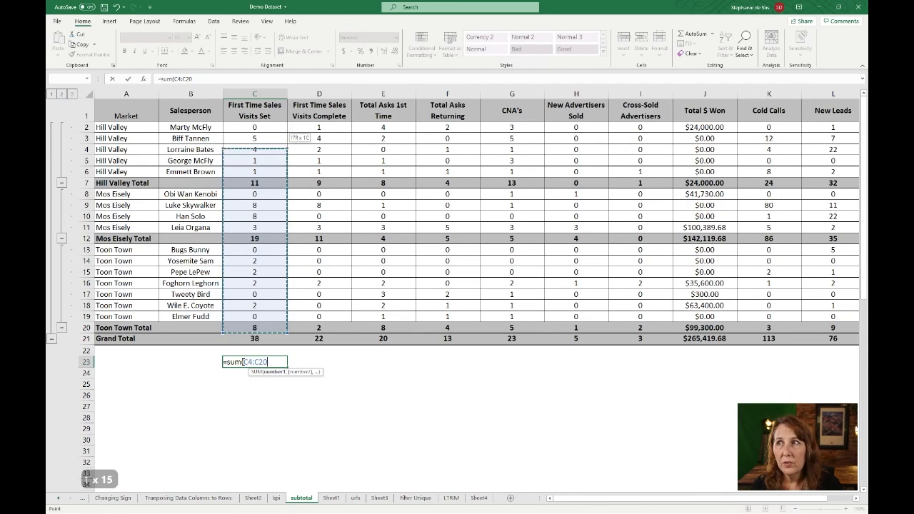
{"action": "key", "text": "shift+Down"}
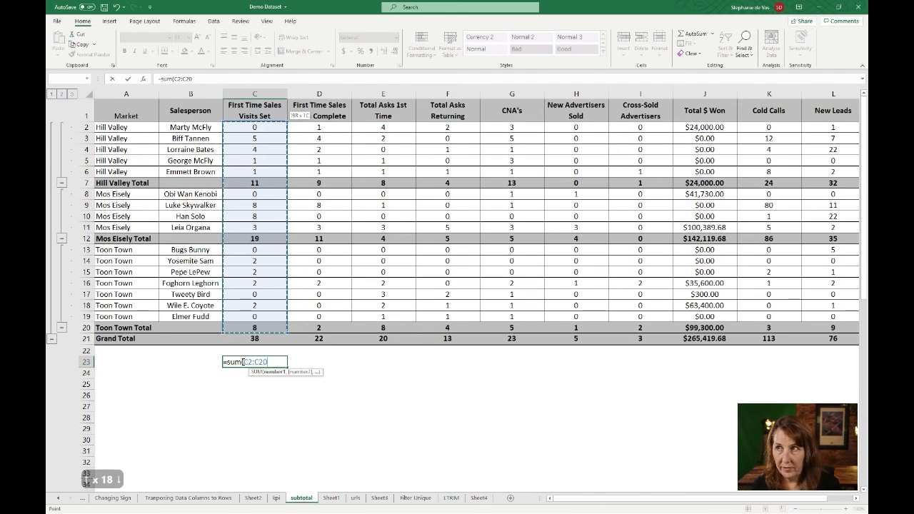
{"action": "type", "text": ")"}
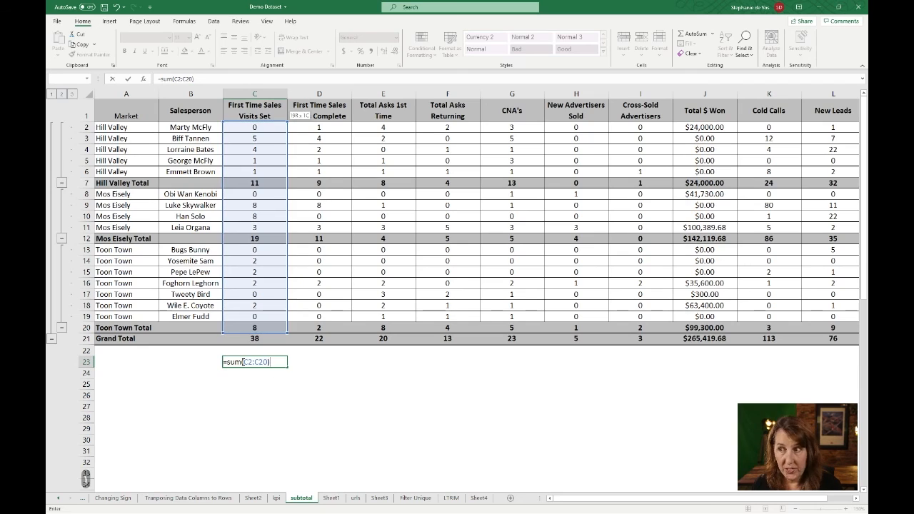
{"action": "key", "text": "Return"}
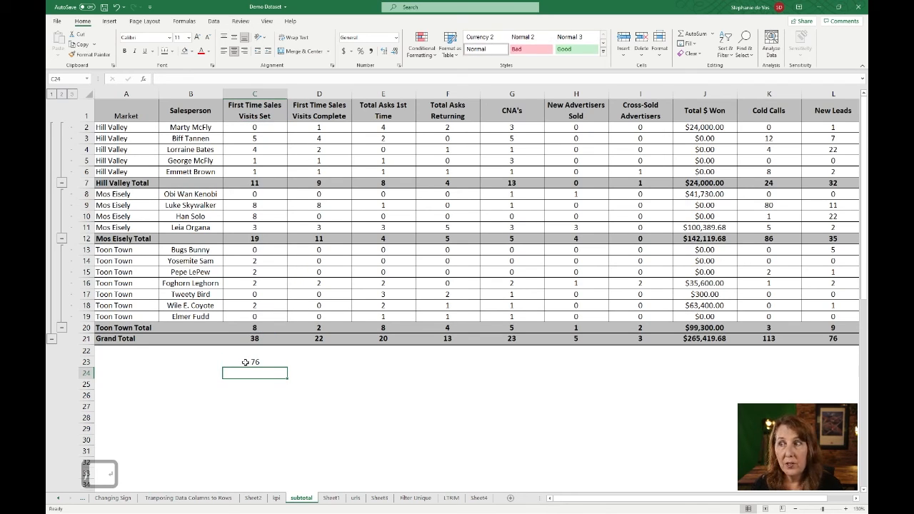
Compare C23's SUM result of 76 against the Grand Total of 38 and the Hill Valley values
{"action": "left_click", "coordinate": [252, 362]}
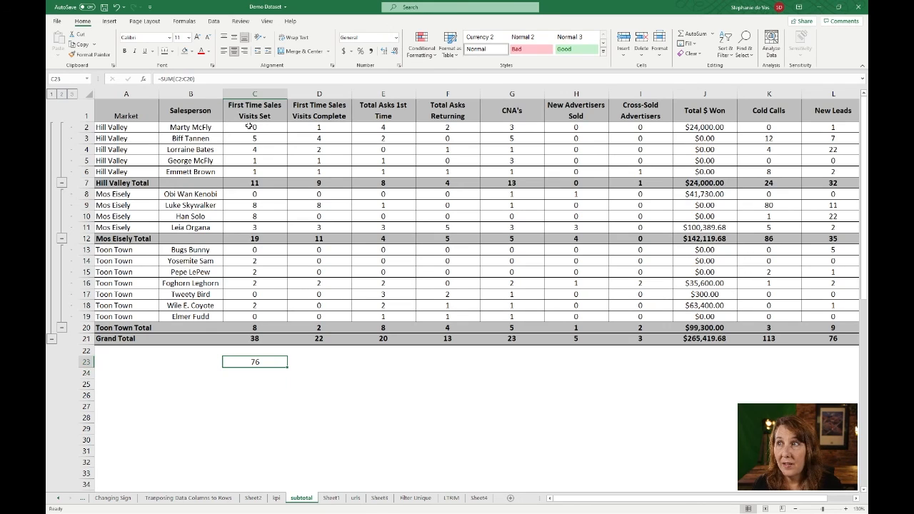
{"action": "left_click_drag", "start_coordinate": [249, 127], "coordinate": [267, 314]}
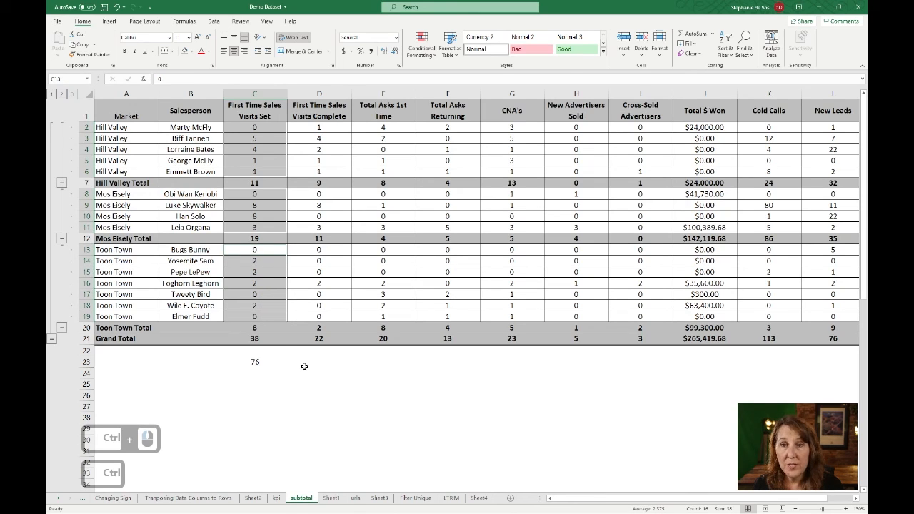
{"action": "left_click", "coordinate": [254, 337]}
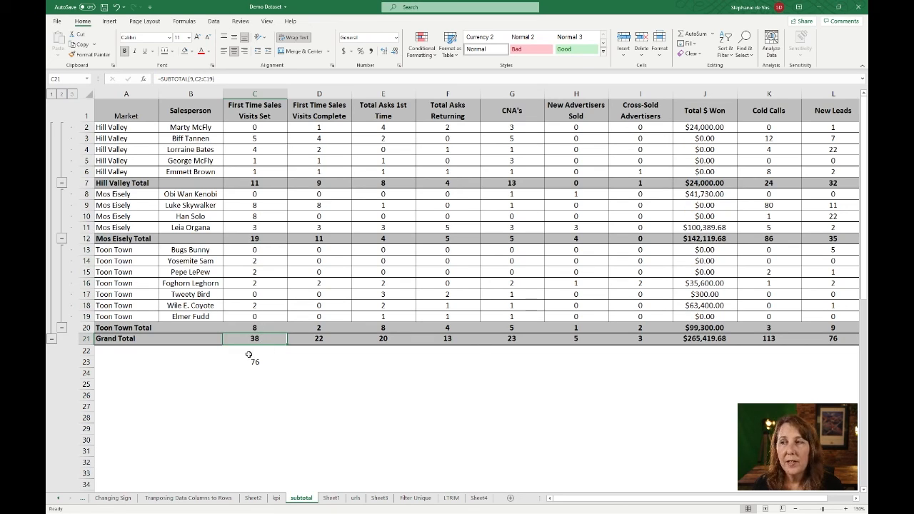
{"action": "left_click", "coordinate": [255, 360]}
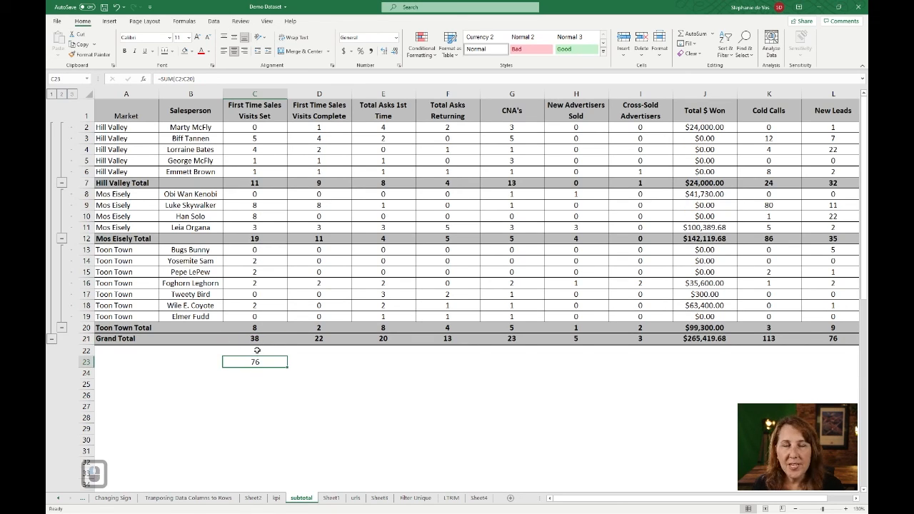